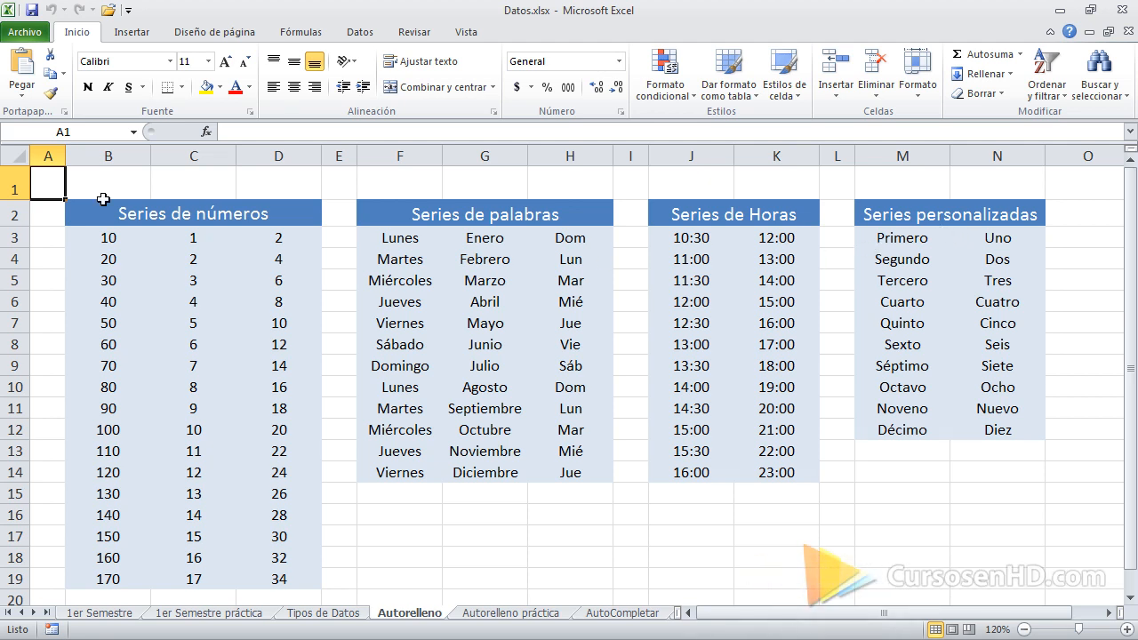
# Examine the three example number series in columns B, C and D of the Autorelleno sheet.
pyautogui.click(110, 238)
pyautogui.scroll(-2, 140, 411)
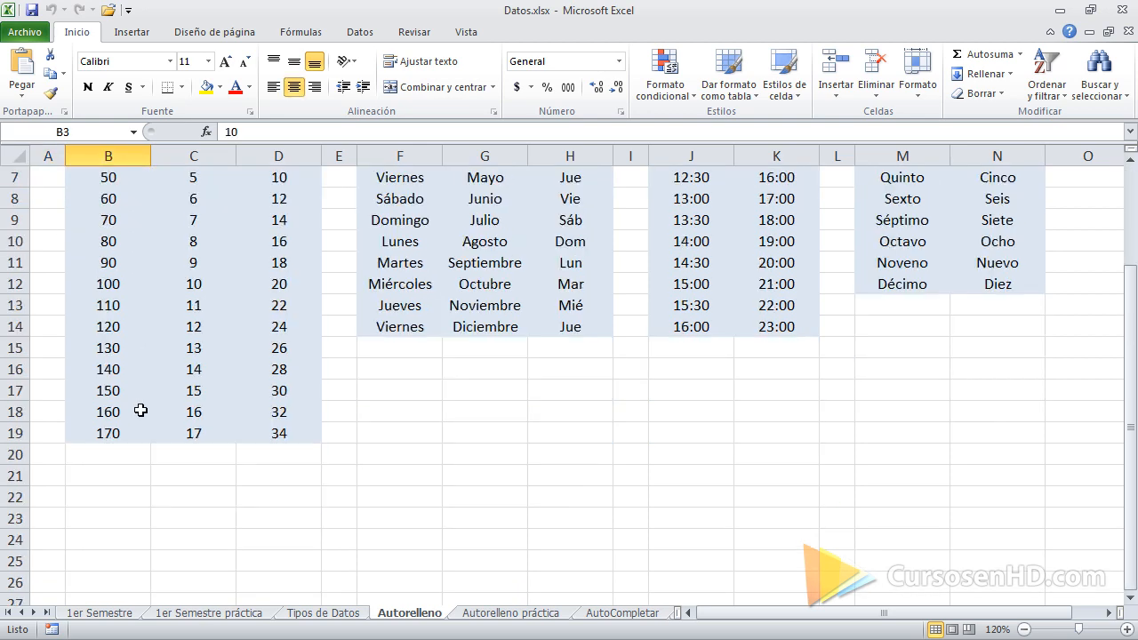
pyautogui.scroll(2, 141, 411)
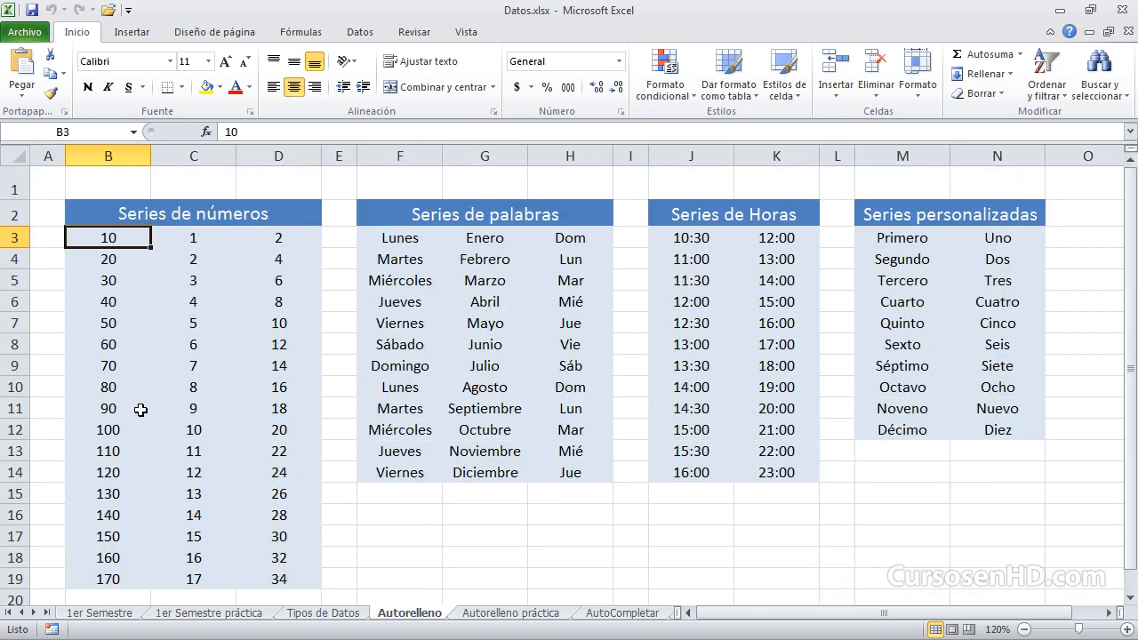
pyautogui.click(136, 259)
pyautogui.click(142, 287)
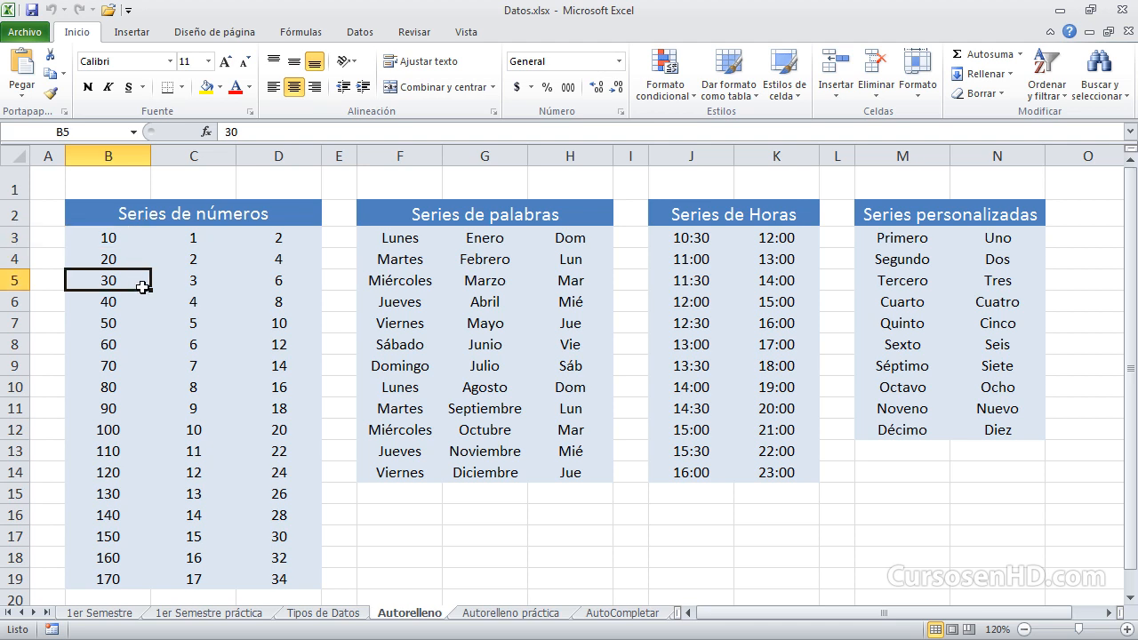
pyautogui.click(136, 239)
pyautogui.click(134, 258)
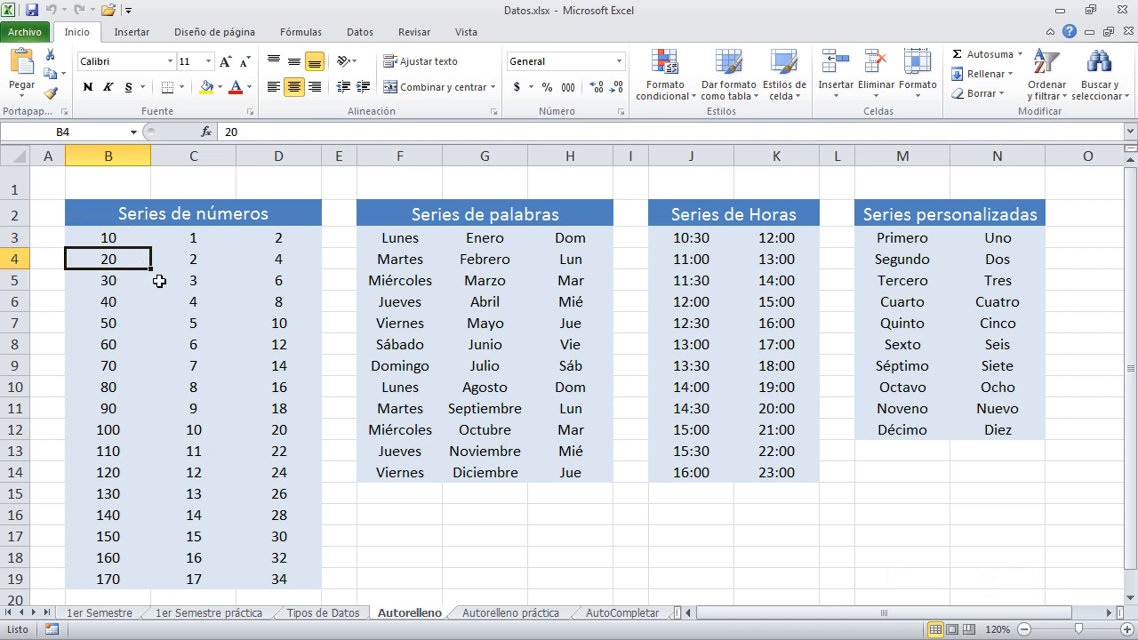
pyautogui.click(128, 281)
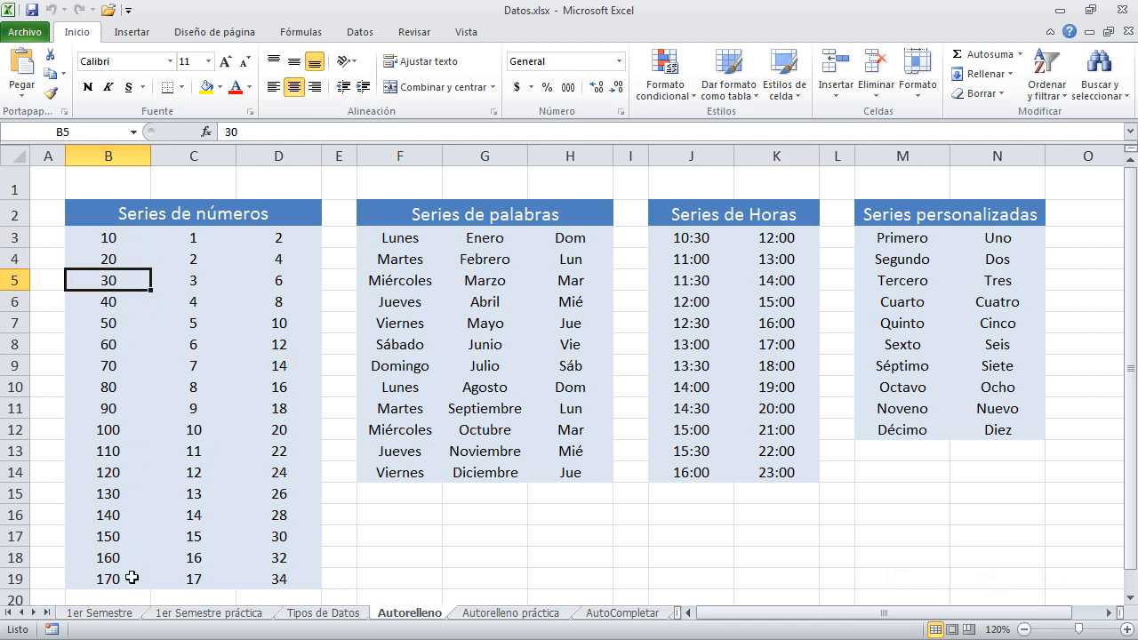
pyautogui.moveTo(113, 316); pyautogui.dragTo(131, 533)
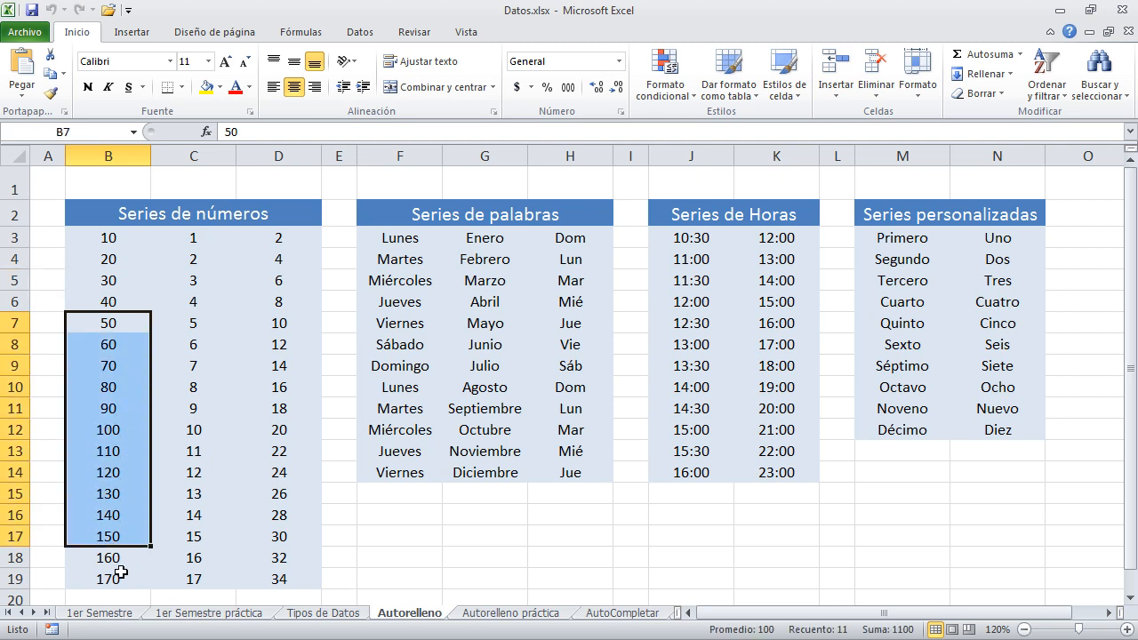
pyautogui.click(120, 573)
pyautogui.click(117, 514)
pyautogui.press('F2')
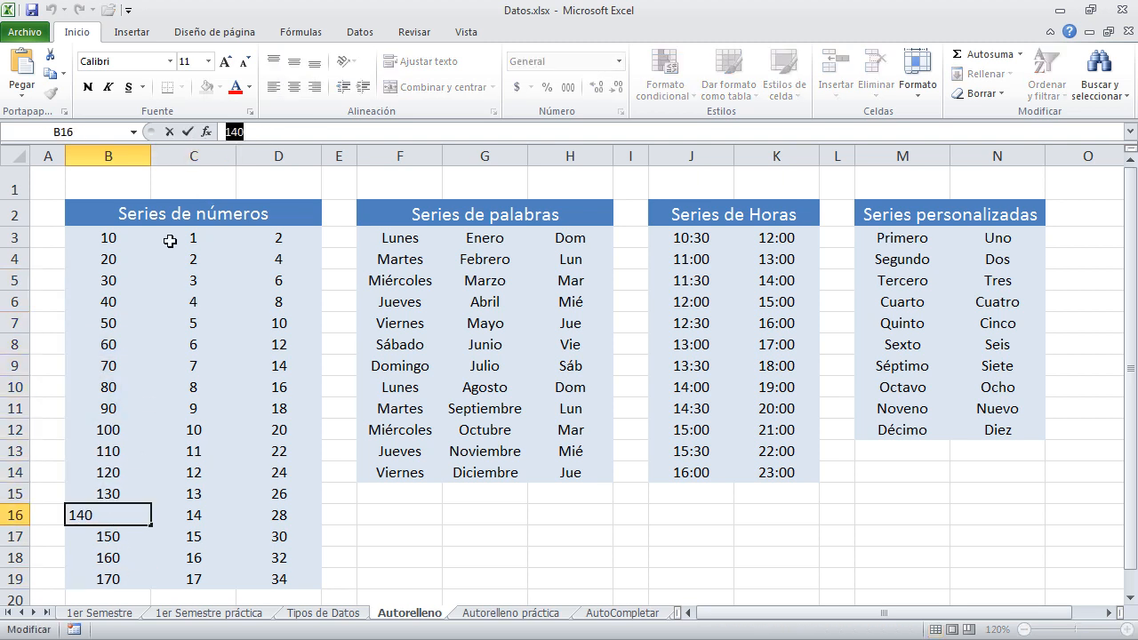
pyautogui.press('Up')
pyautogui.press('Up')
pyautogui.press('Up')
pyautogui.press('Up')
pyautogui.press('Up')
pyautogui.press('Up')
pyautogui.press('Up')
pyautogui.press('Up')
pyautogui.press('Up')
pyautogui.press('Up')
pyautogui.press('Up')
pyautogui.press('Up')
pyautogui.press('Up')
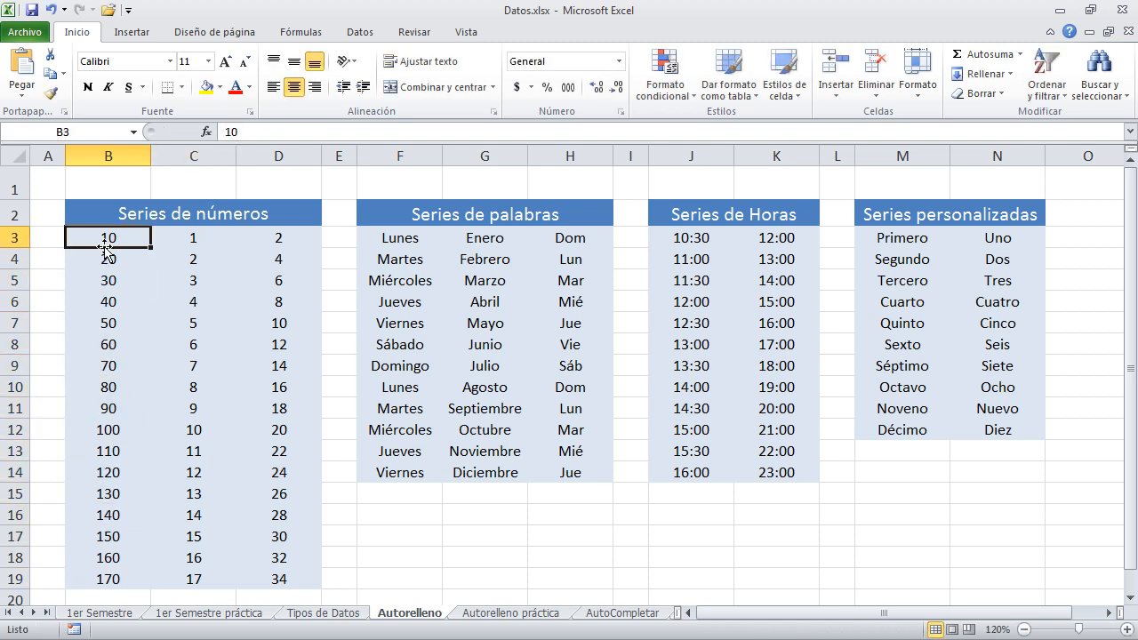
pyautogui.click(123, 365)
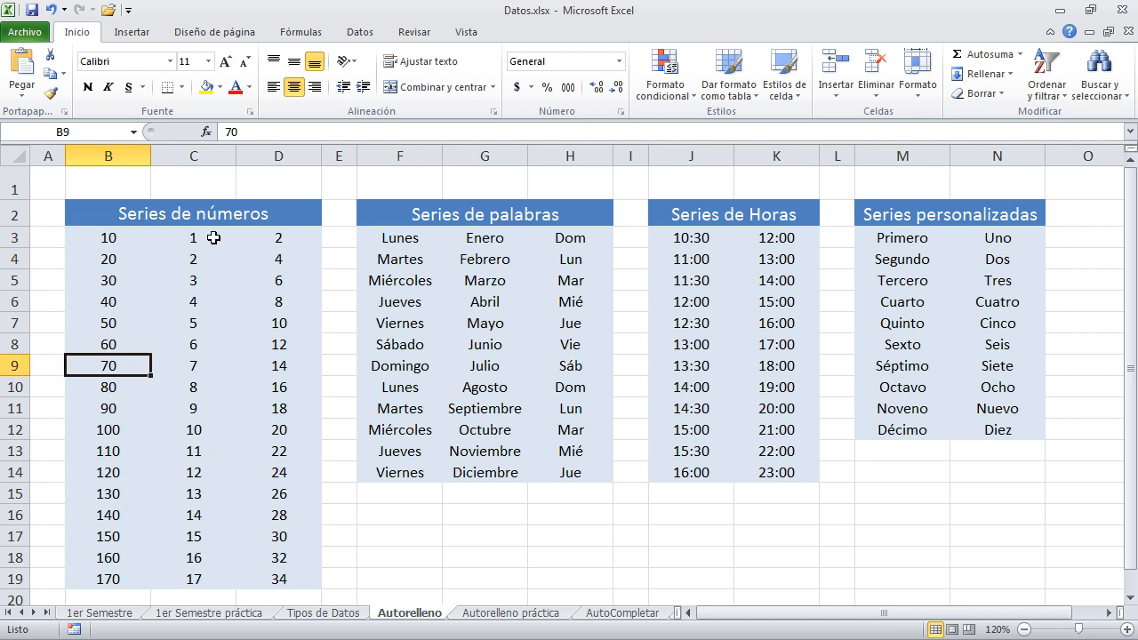
pyautogui.click(214, 237)
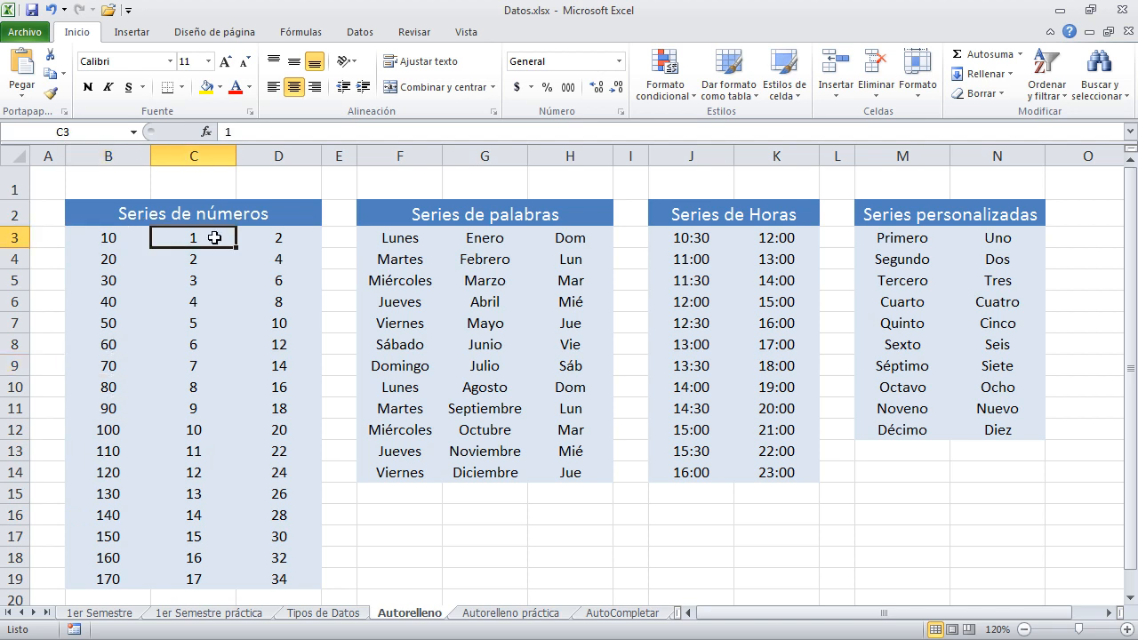
pyautogui.click(202, 582)
pyautogui.click(290, 237)
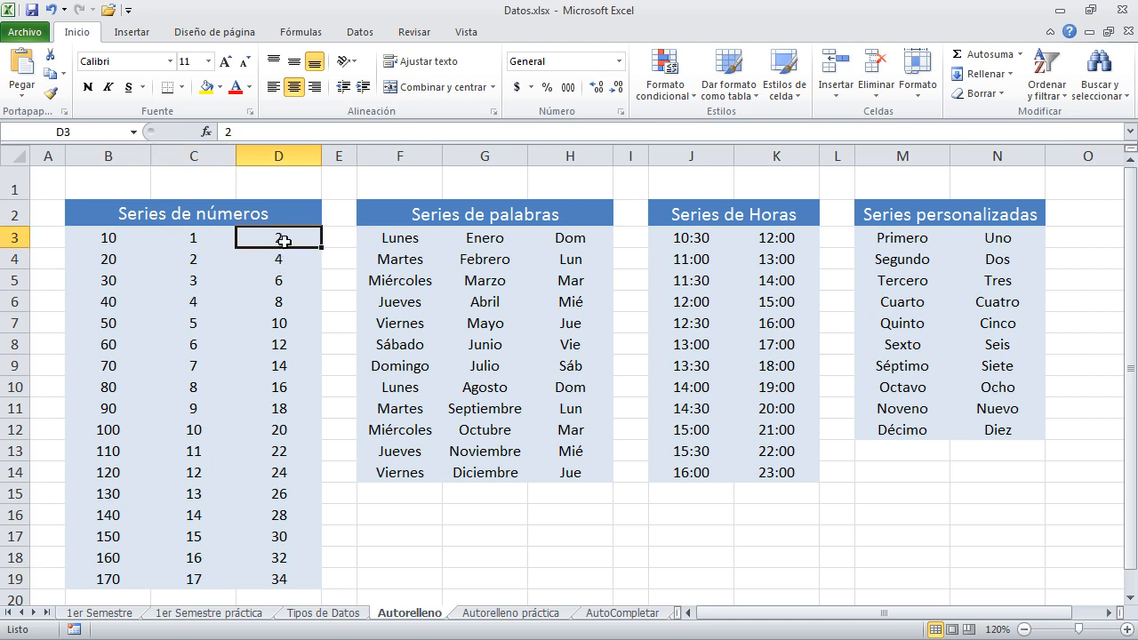
pyautogui.click(100, 241)
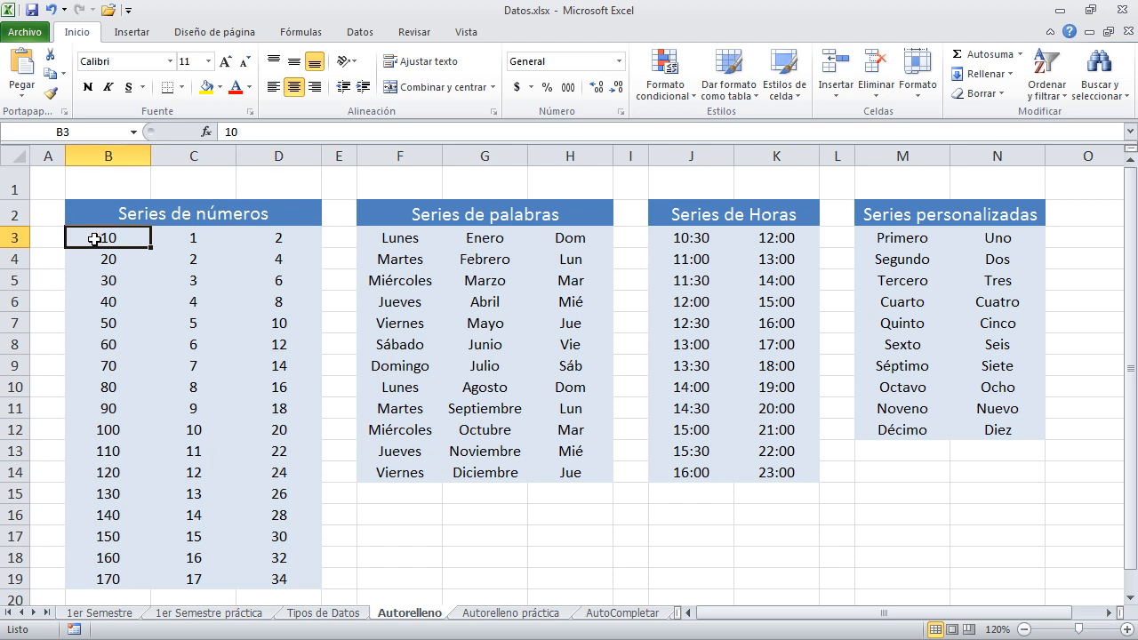
# On the Autorelleno práctica sheet, enter the starting values 10 in B3 and 20 in B4.
pyautogui.click(513, 615)
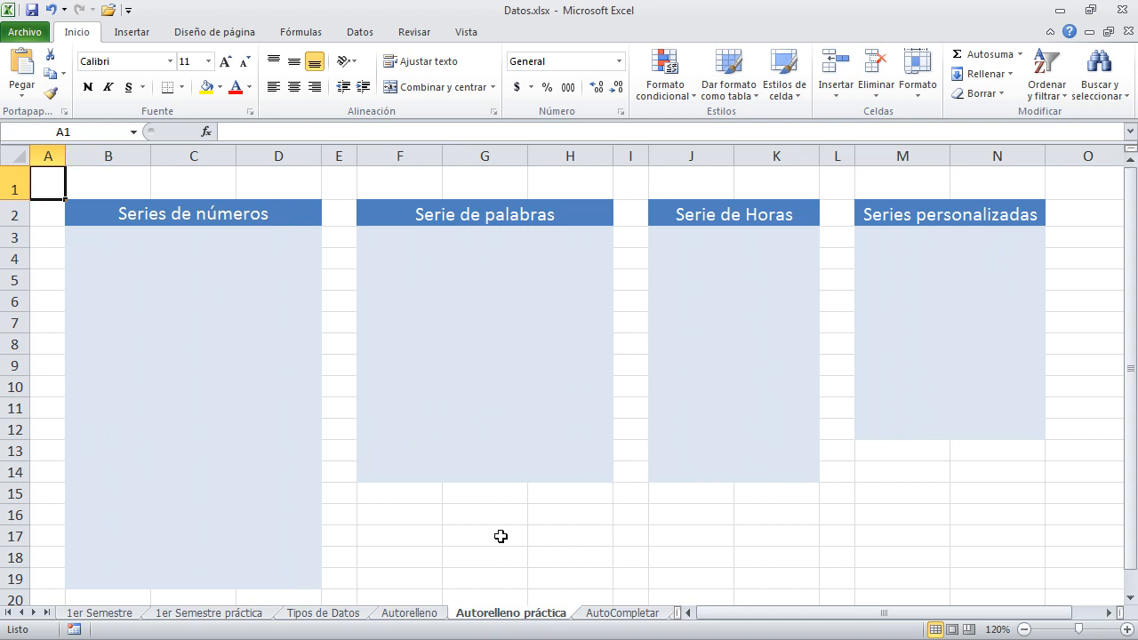
pyautogui.click(85, 236)
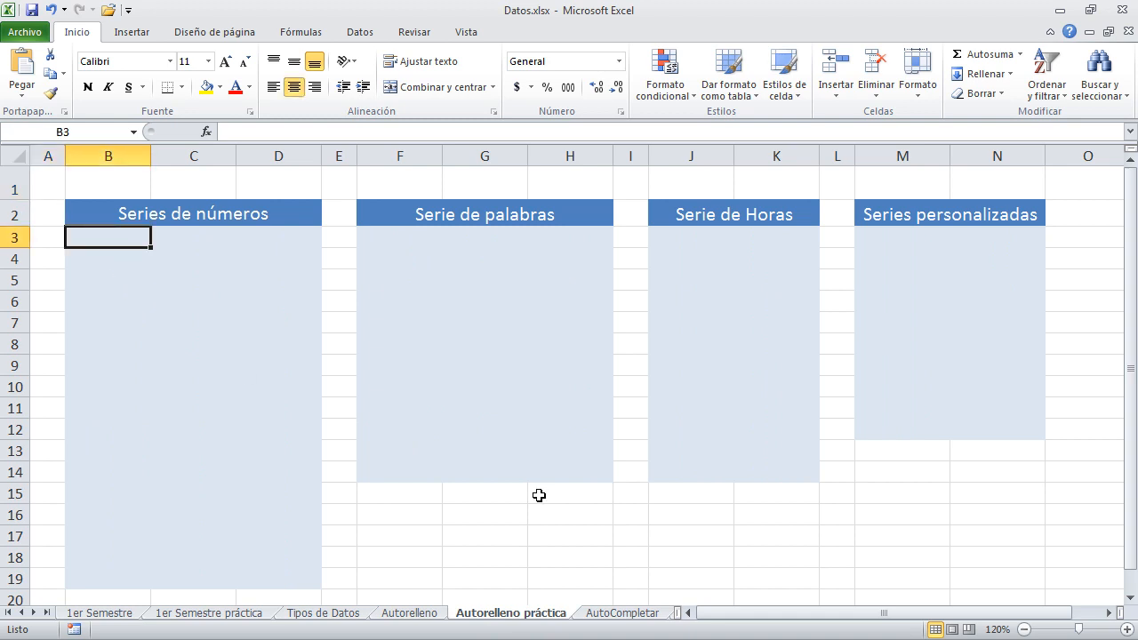
pyautogui.click(109, 276)
pyautogui.click(100, 243)
pyautogui.click(102, 262)
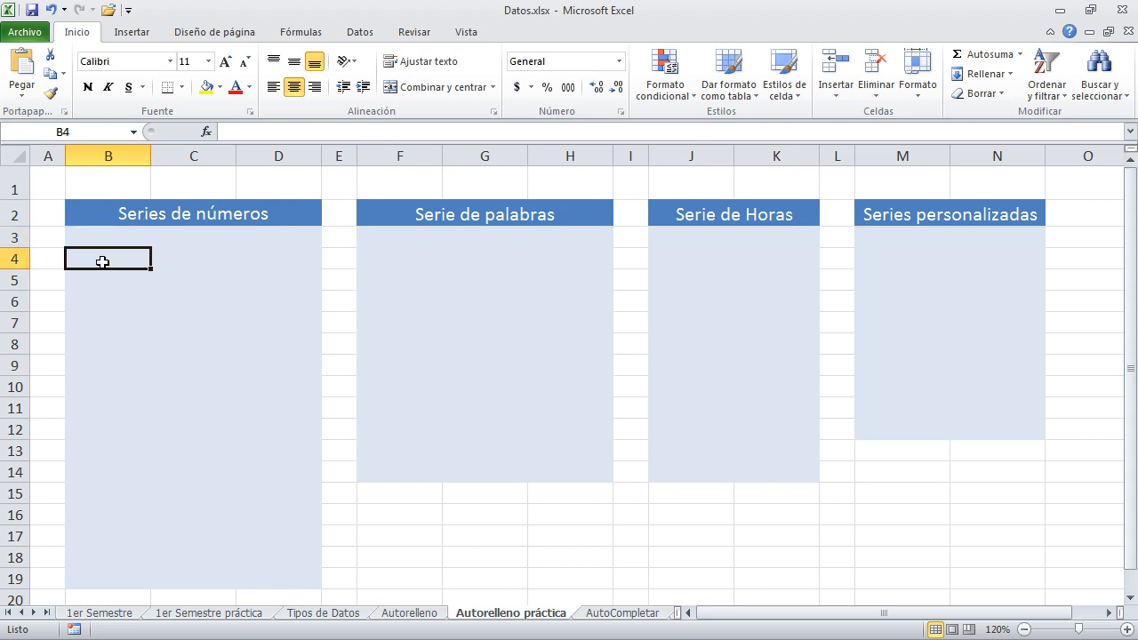
pyautogui.click(104, 235)
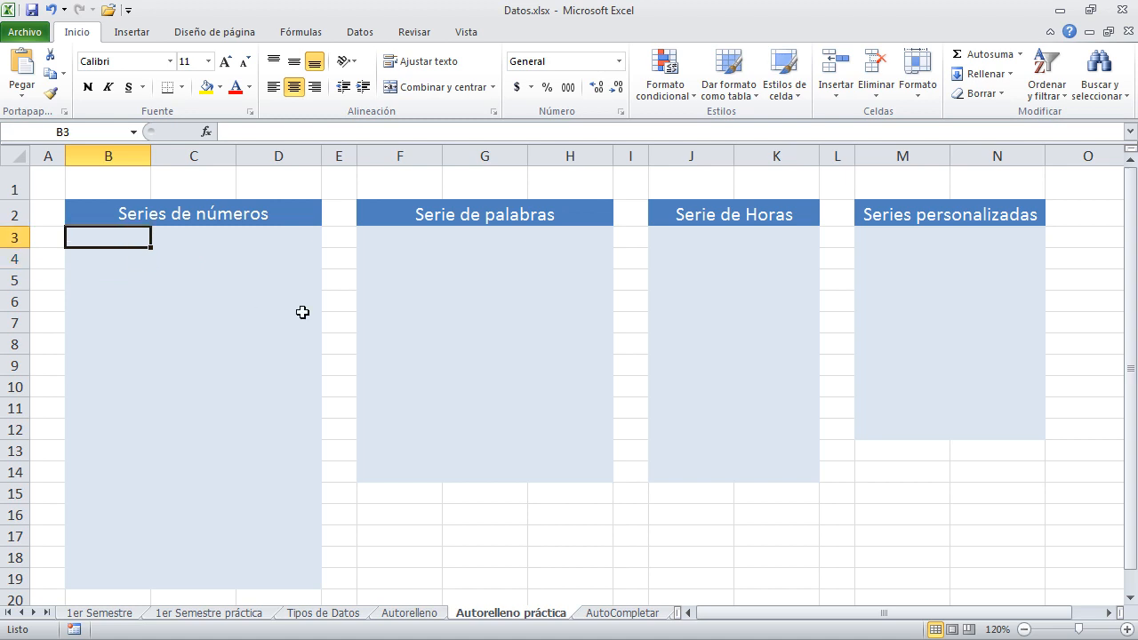
pyautogui.write('10')
pyautogui.press('Return')
pyautogui.write('2')
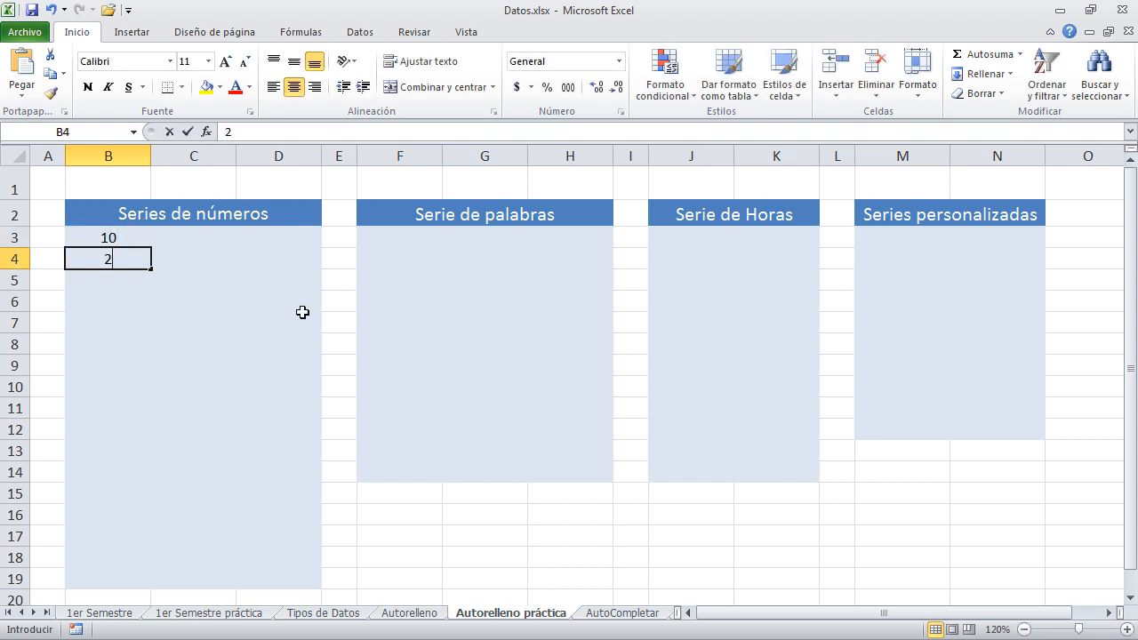
pyautogui.write('0')
pyautogui.click(188, 318)
pyautogui.click(228, 352)
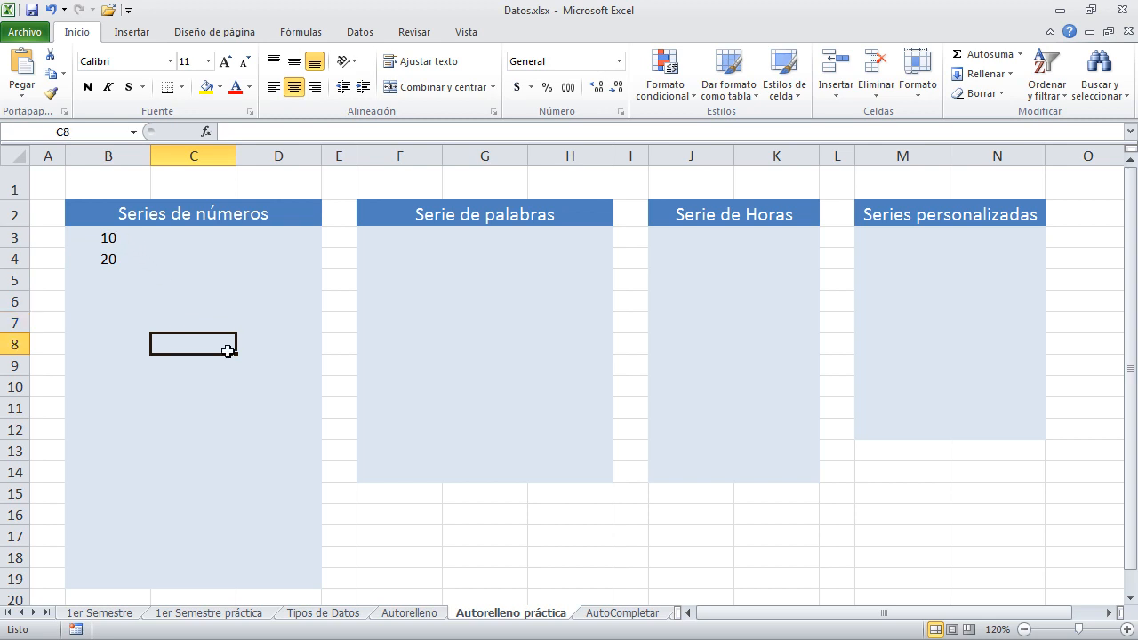
# Extend the series from the two starting values in B3:B4 down to B19 with AutoFill.
pyautogui.click(129, 237)
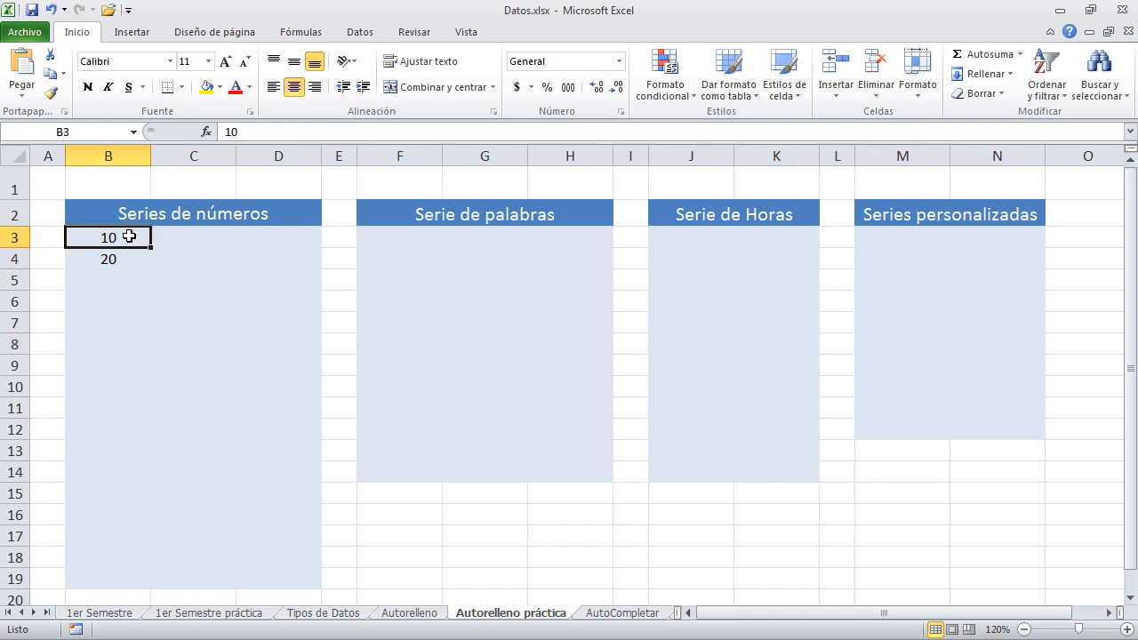
pyautogui.moveTo(128, 237); pyautogui.dragTo(131, 259)
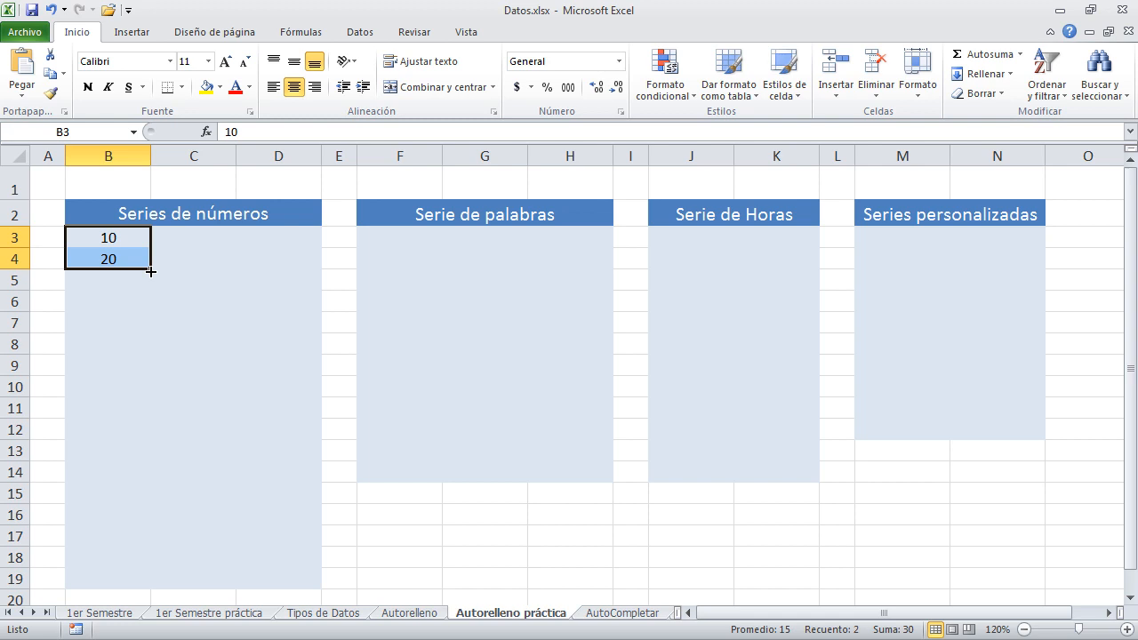
pyautogui.moveTo(151, 272); pyautogui.dragTo(139, 586)
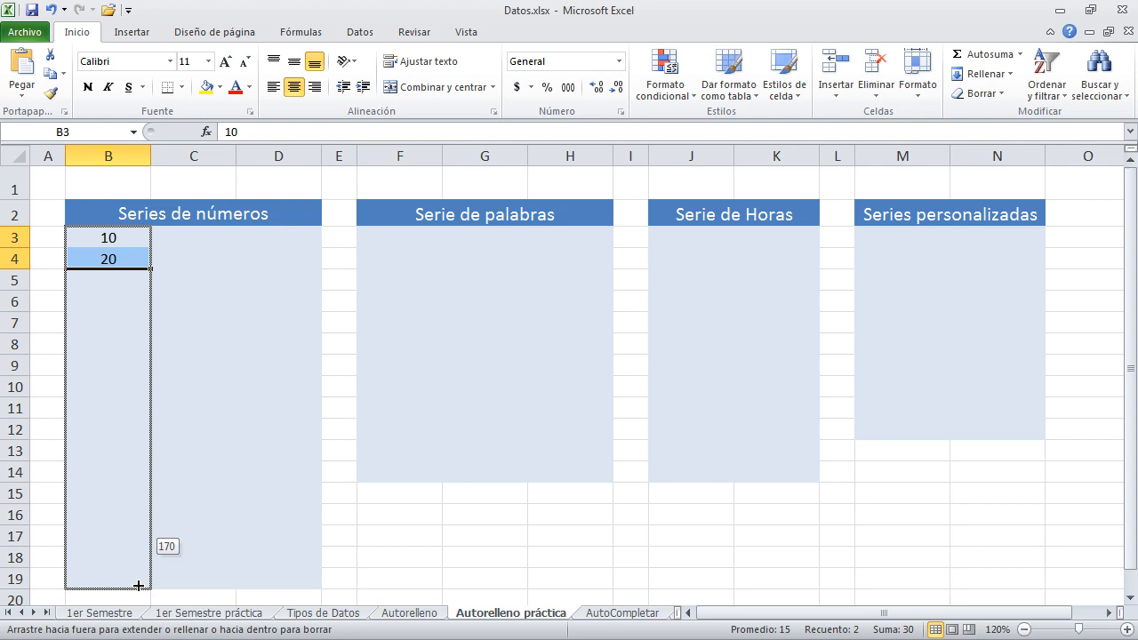
pyautogui.moveTo(139, 586); pyautogui.dragTo(139, 586)
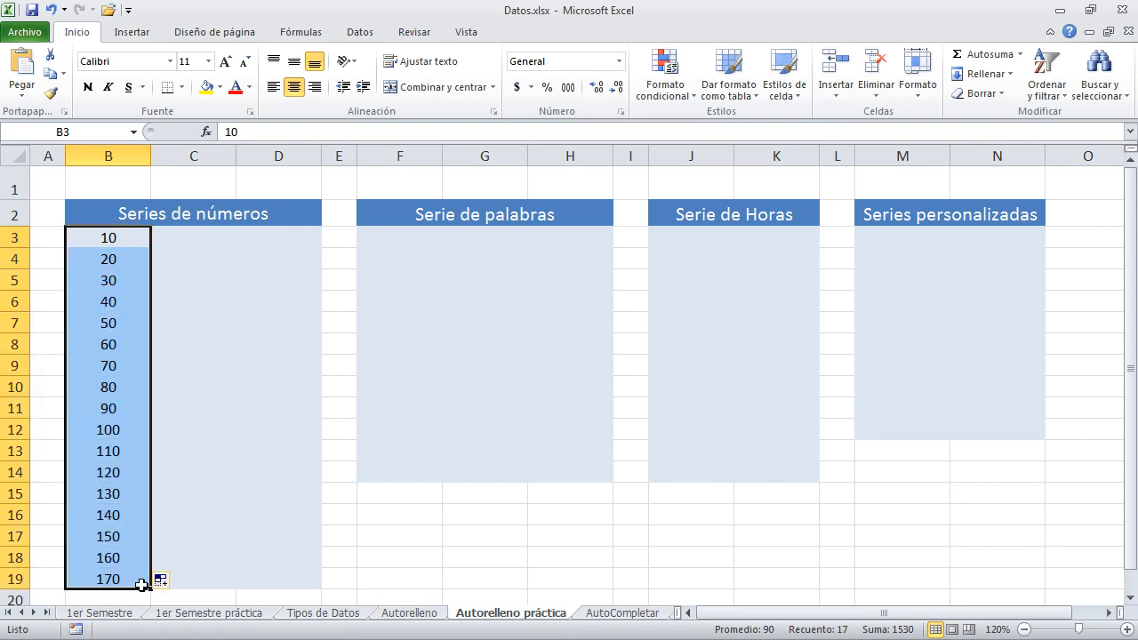
pyautogui.click(495, 554)
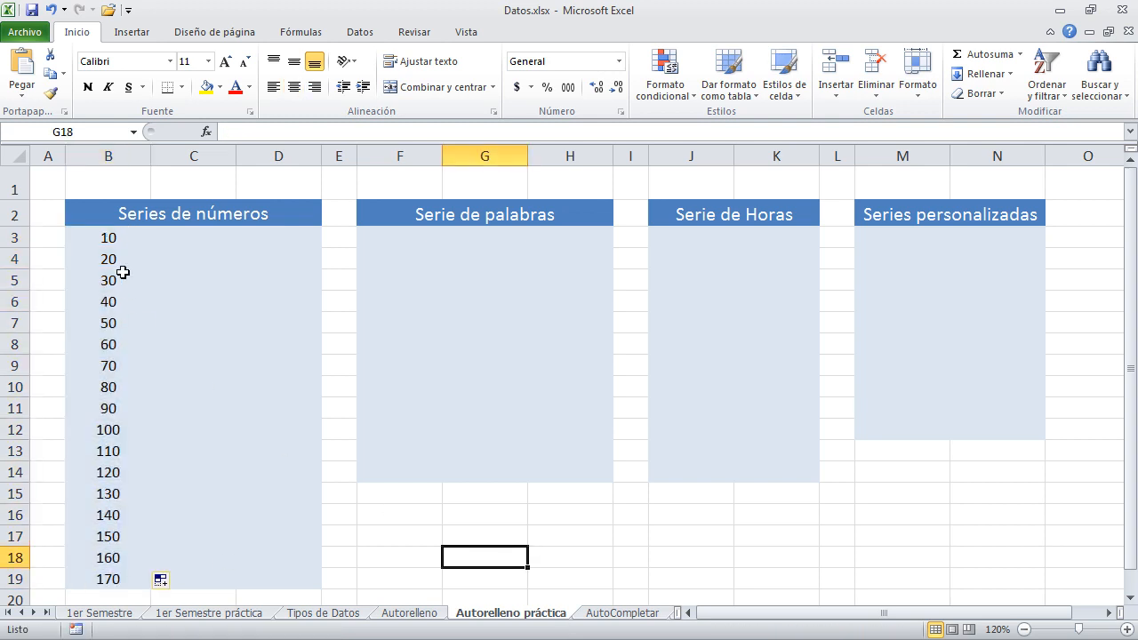
# Review the filled series in column B against its two starting values in B3 and B4.
pyautogui.click(109, 283)
pyautogui.click(107, 308)
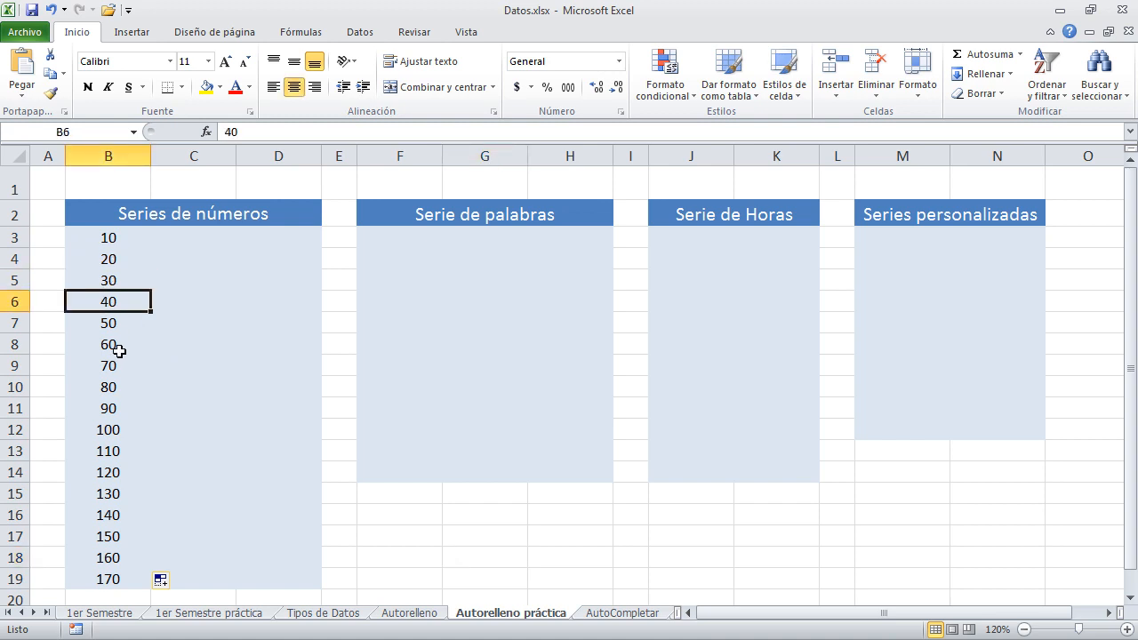
pyautogui.click(124, 347)
pyautogui.click(108, 238)
pyautogui.moveTo(107, 238); pyautogui.dragTo(109, 261)
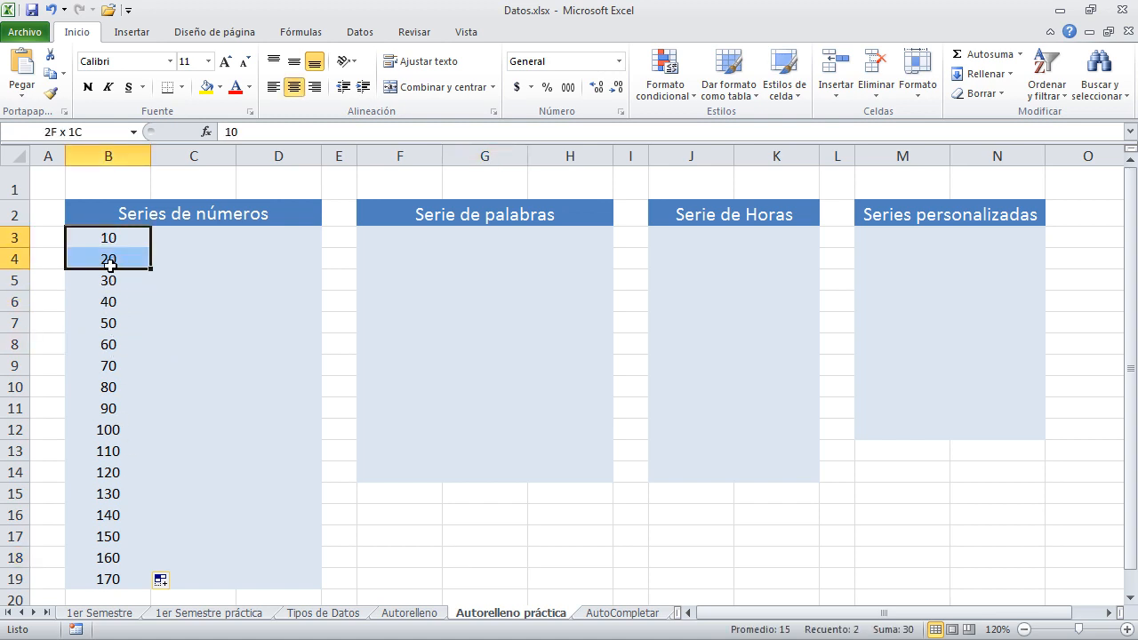
pyautogui.click(125, 323)
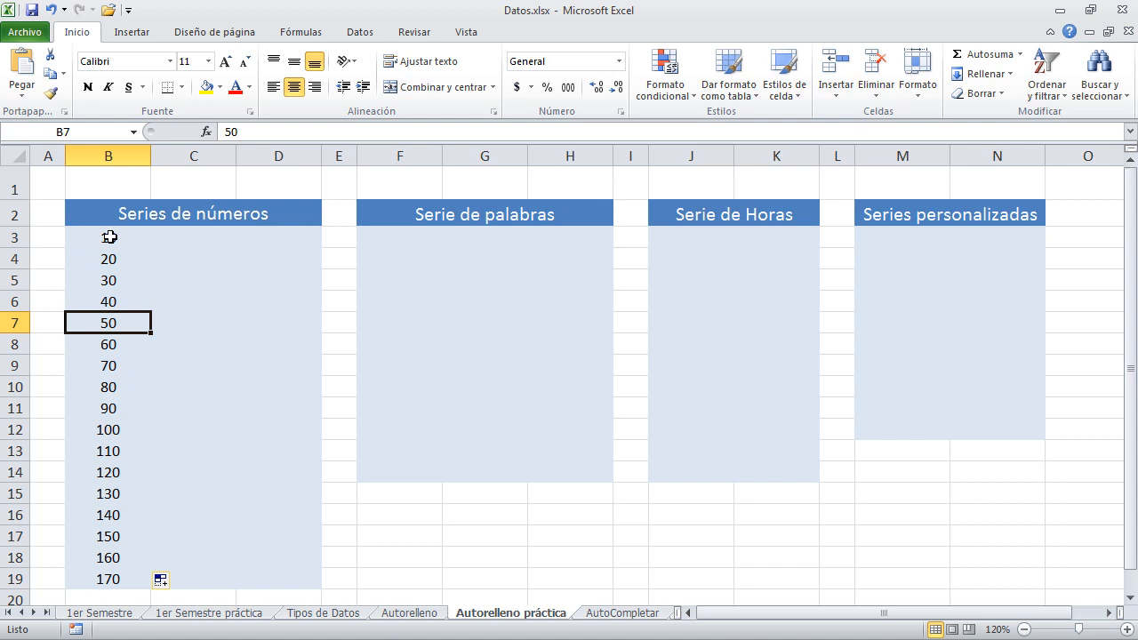
pyautogui.click(116, 258)
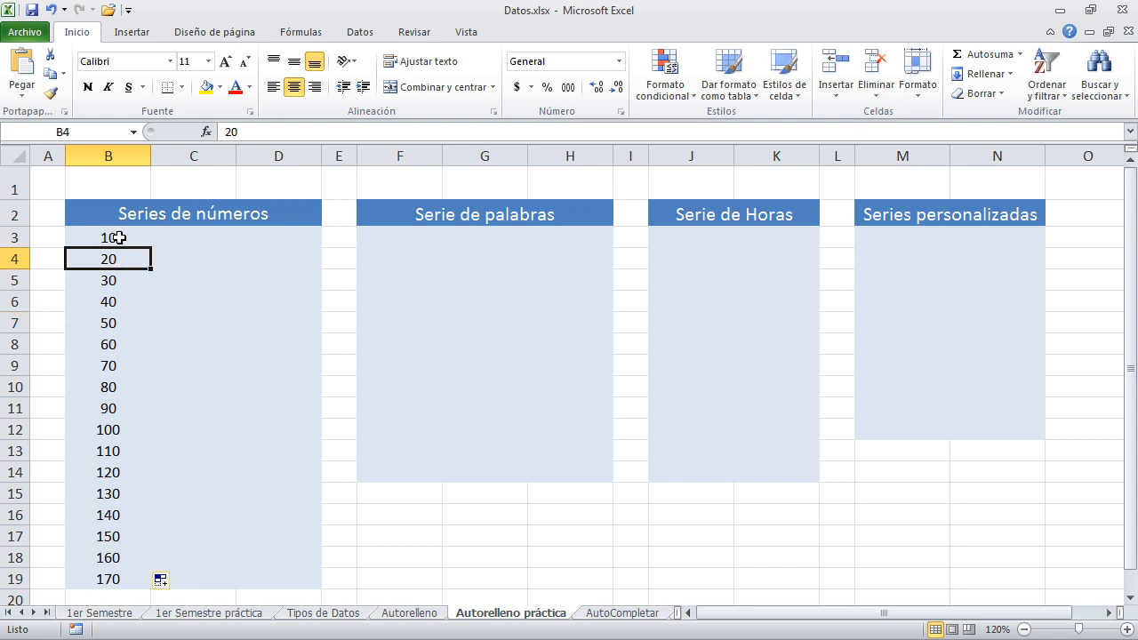
pyautogui.click(115, 237)
pyautogui.click(125, 261)
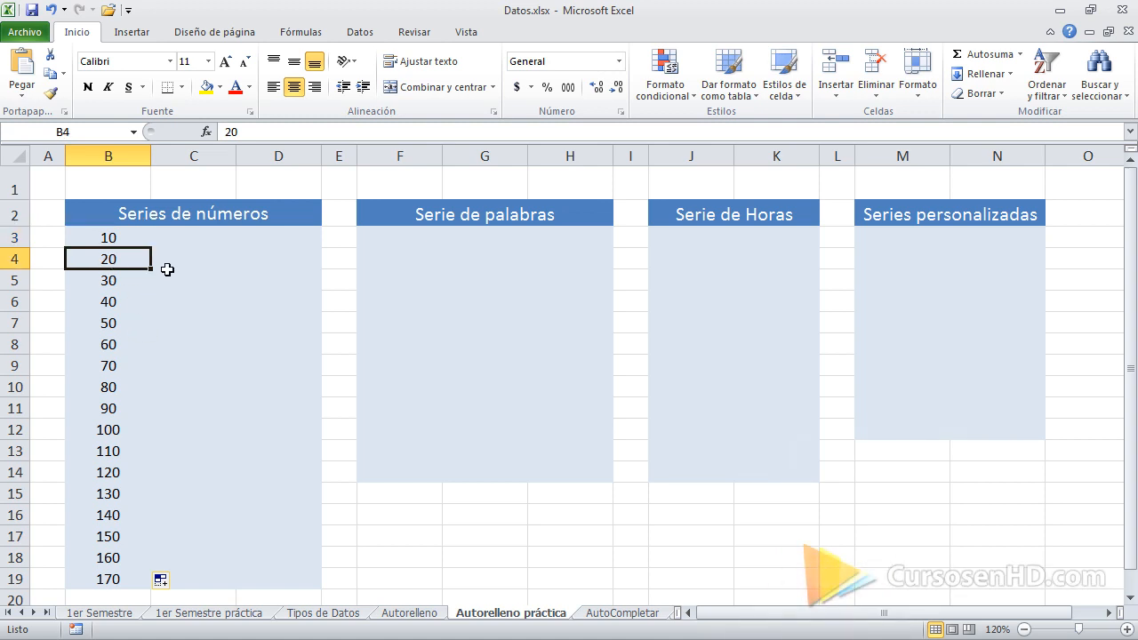
# Enter 1 in C3, AutoFill it down to C19 and change the fill option to Serie de relleno.
pyautogui.click(176, 238)
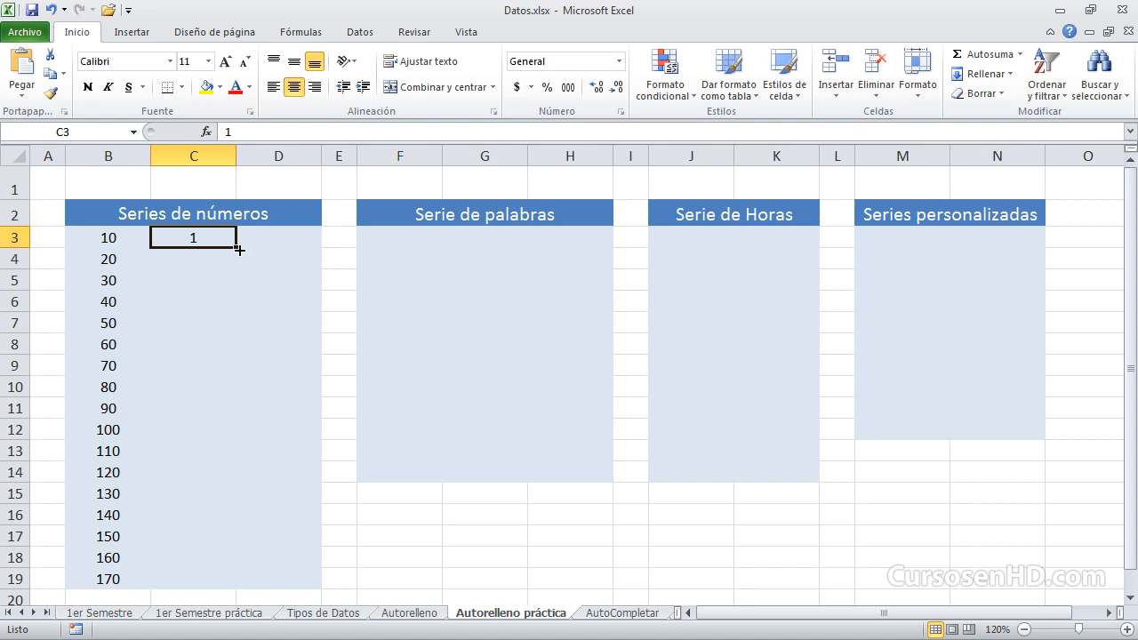
pyautogui.moveTo(238, 251); pyautogui.dragTo(231, 580)
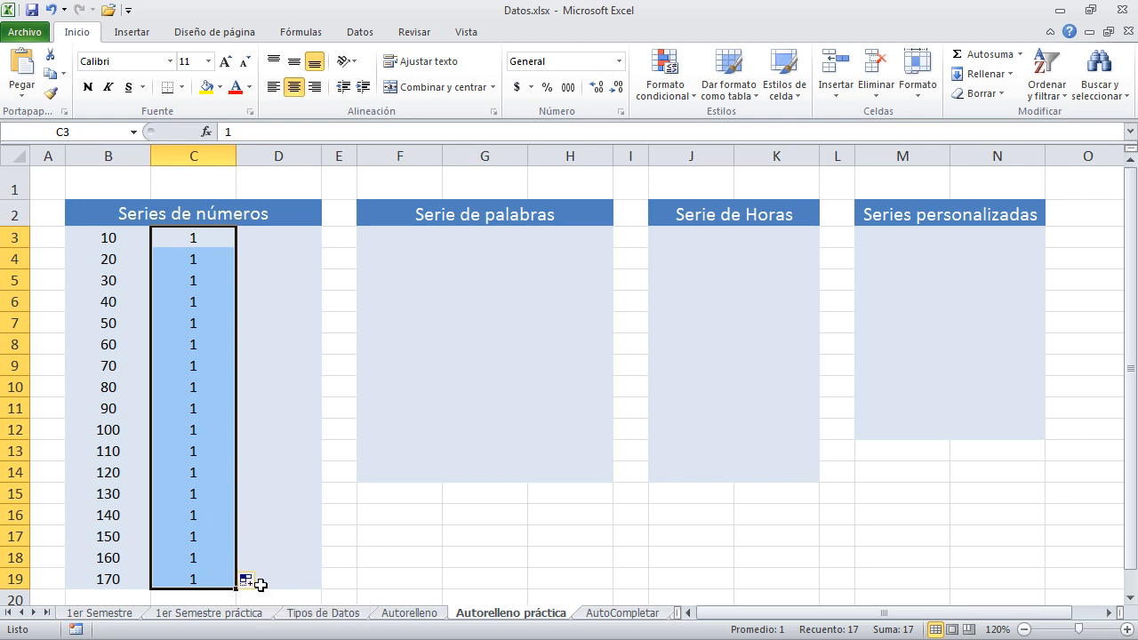
pyautogui.click(253, 580)
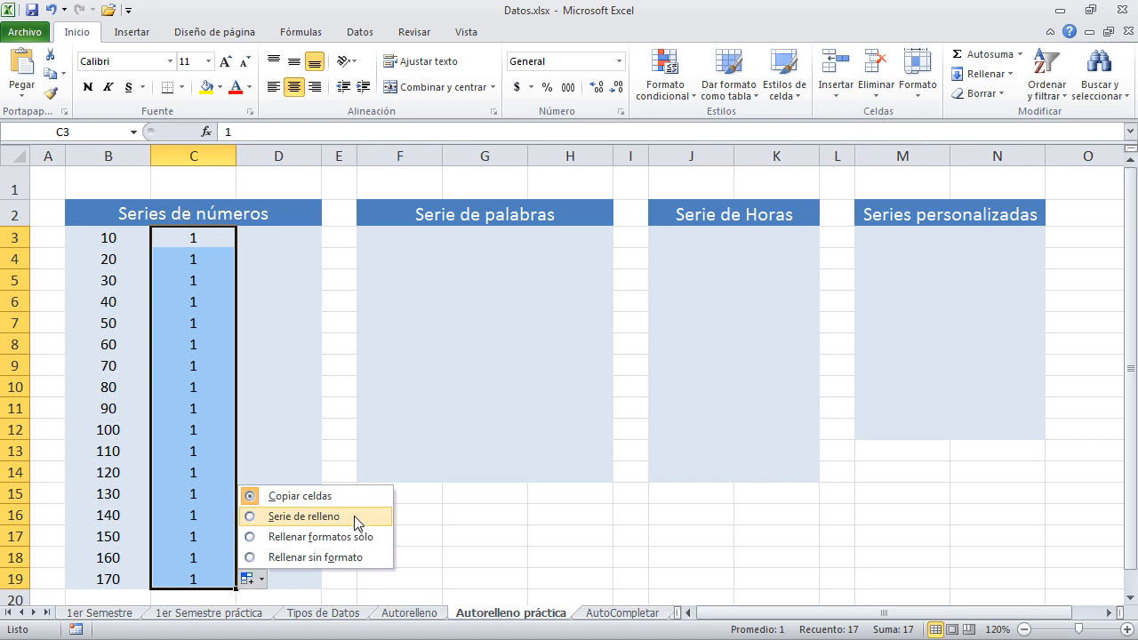
pyautogui.click(303, 516)
pyautogui.click(393, 556)
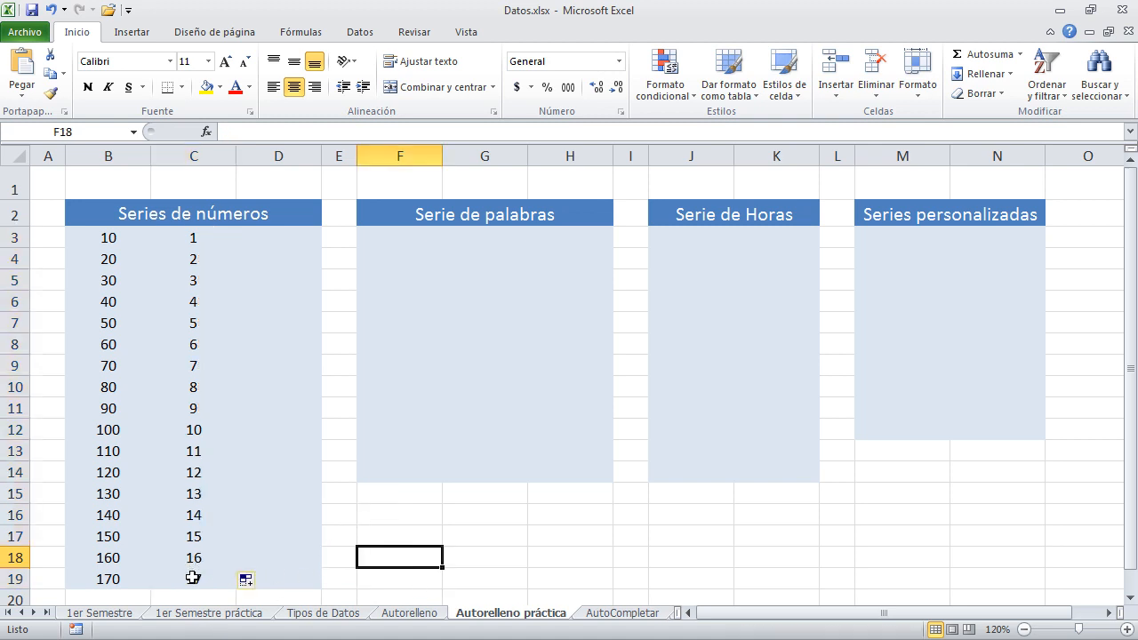
# Clear the contents of the filled cells C3:C19.
pyautogui.moveTo(192, 578); pyautogui.dragTo(193, 239)
pyautogui.press('Delete')
pyautogui.click(193, 239)
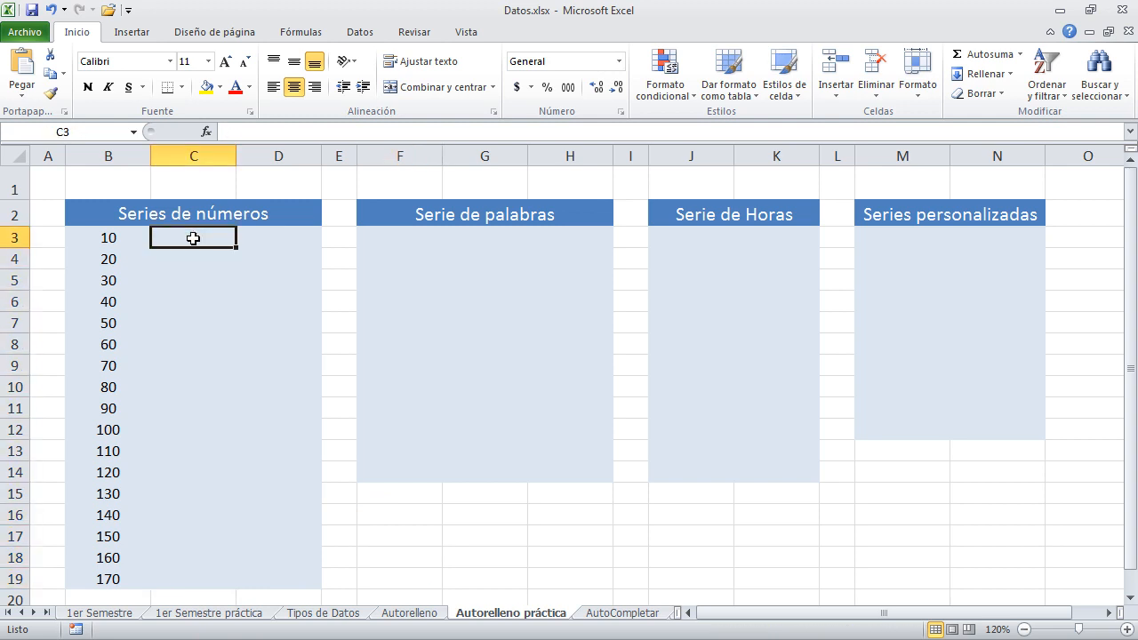
# Enter 1 in C3 and AutoFill it down to C19 directly as a series increasing by one.
pyautogui.write('1')
pyautogui.press('Return')
pyautogui.click(218, 237)
pyautogui.moveTo(237, 242); pyautogui.dragTo(195, 588)
pyautogui.click(222, 368)
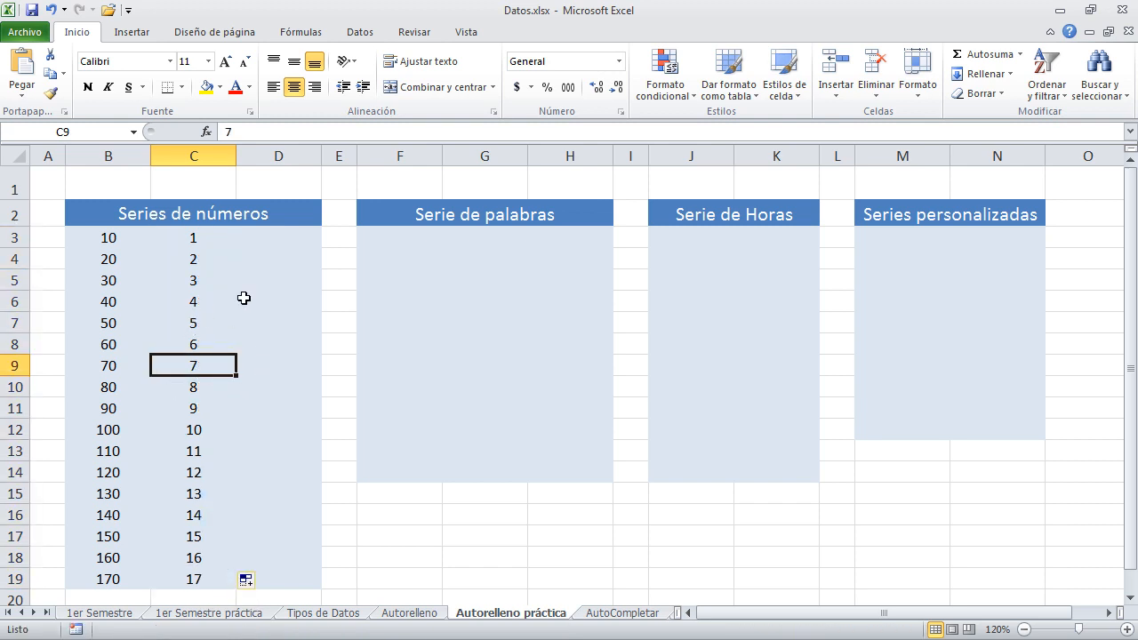
# Enter 2 in D3 and 4 in D4, and AutoFill the two cells down to D19.
pyautogui.click(275, 241)
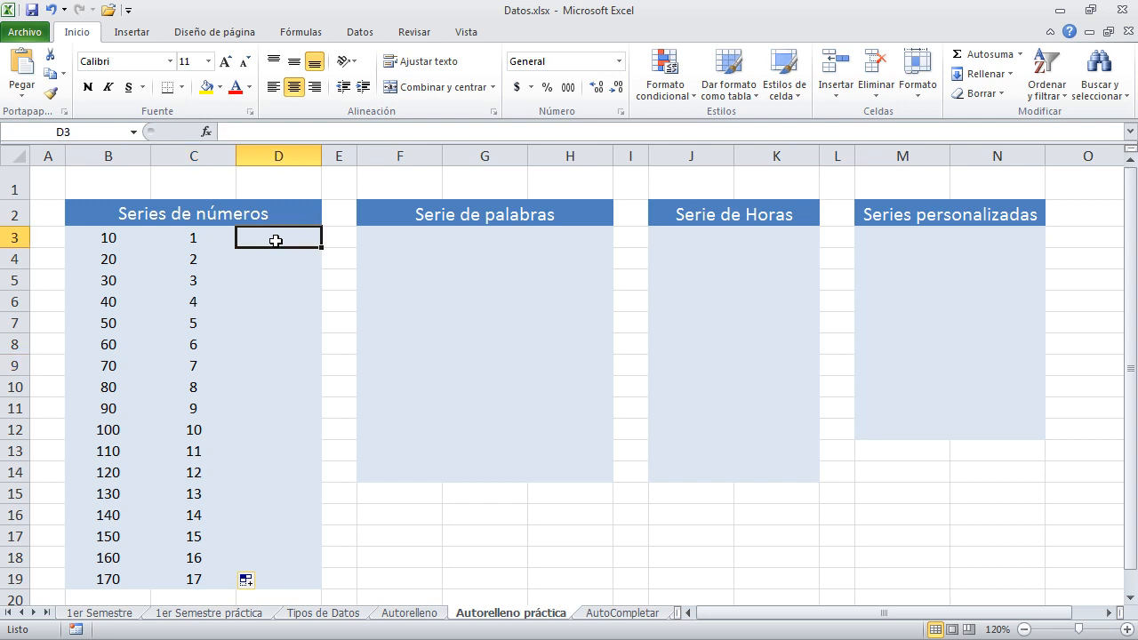
pyautogui.write('2')
pyautogui.press('Return')
pyautogui.write('2')
pyautogui.doubleClick(286, 265)
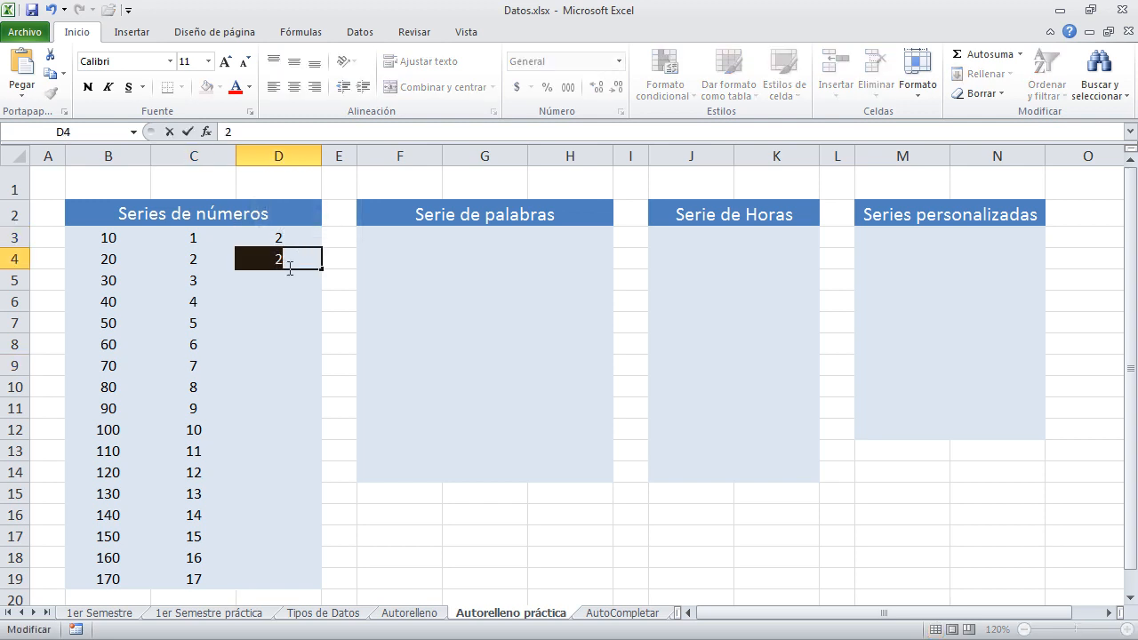
pyautogui.write('4')
pyautogui.moveTo(298, 238); pyautogui.dragTo(298, 260)
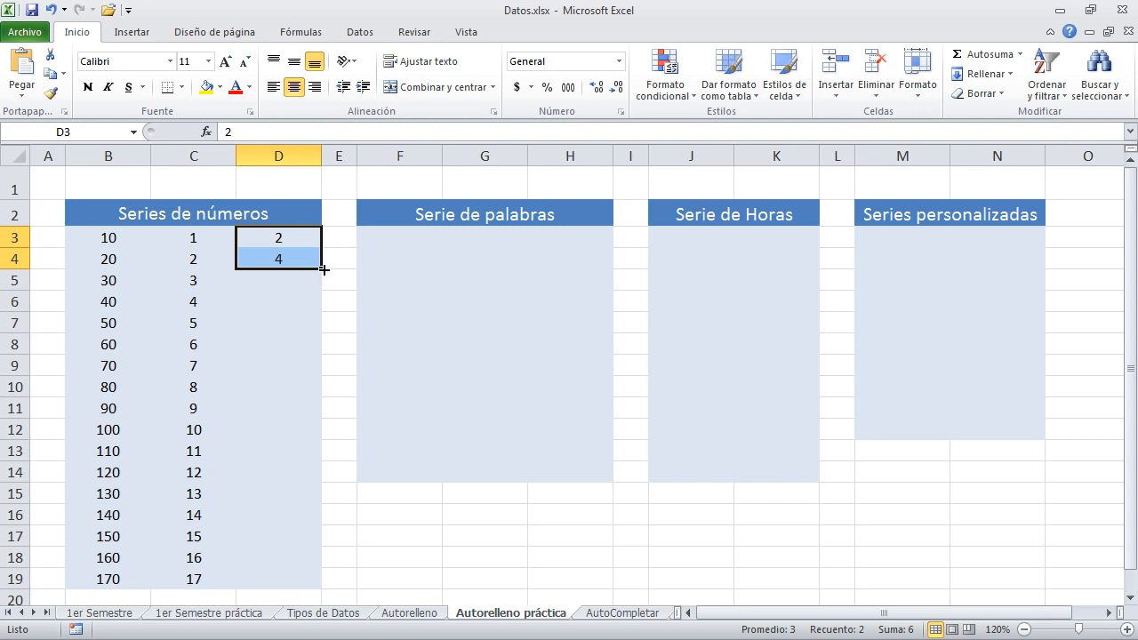
pyautogui.moveTo(324, 269); pyautogui.dragTo(297, 584)
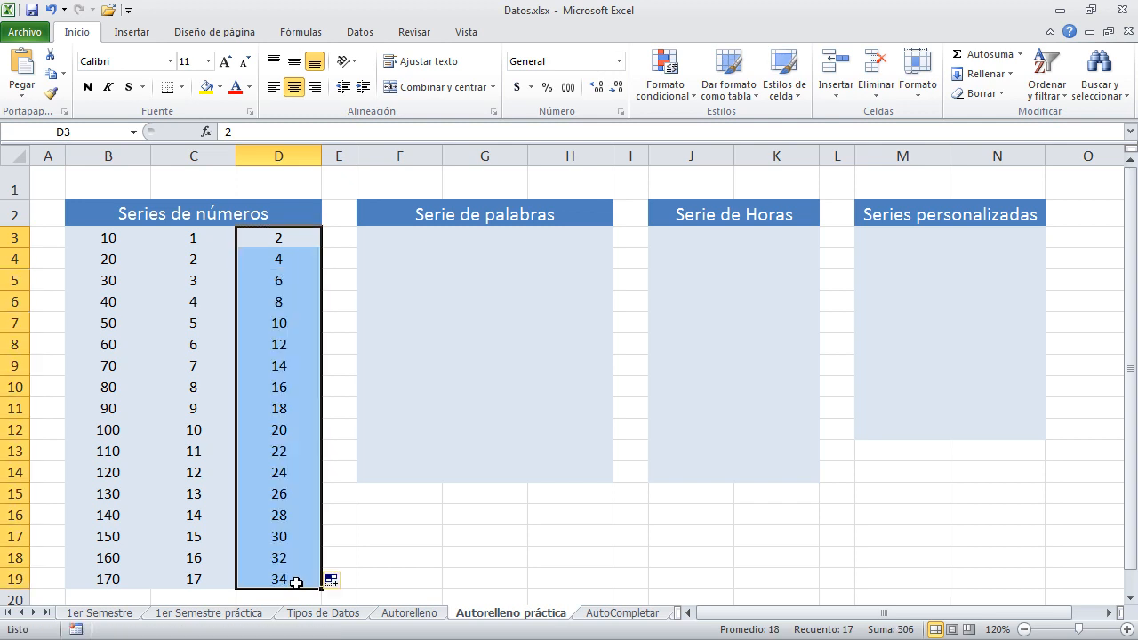
pyautogui.click(345, 377)
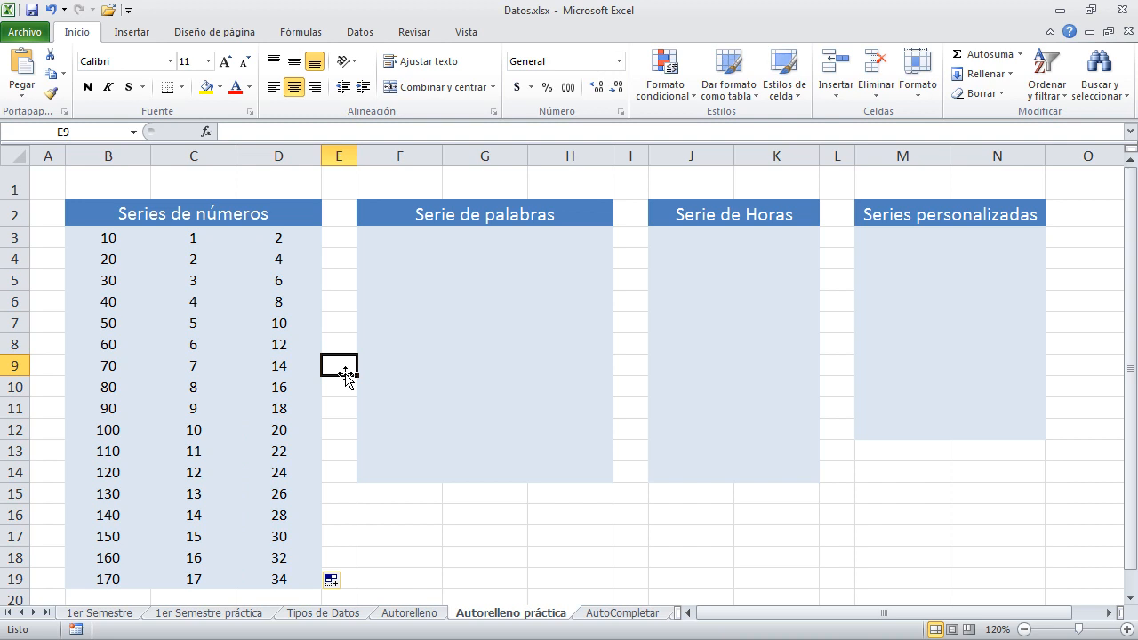
# Enter Lunes in F3 and AutoFill the weekday series down to F14.
pyautogui.click(388, 238)
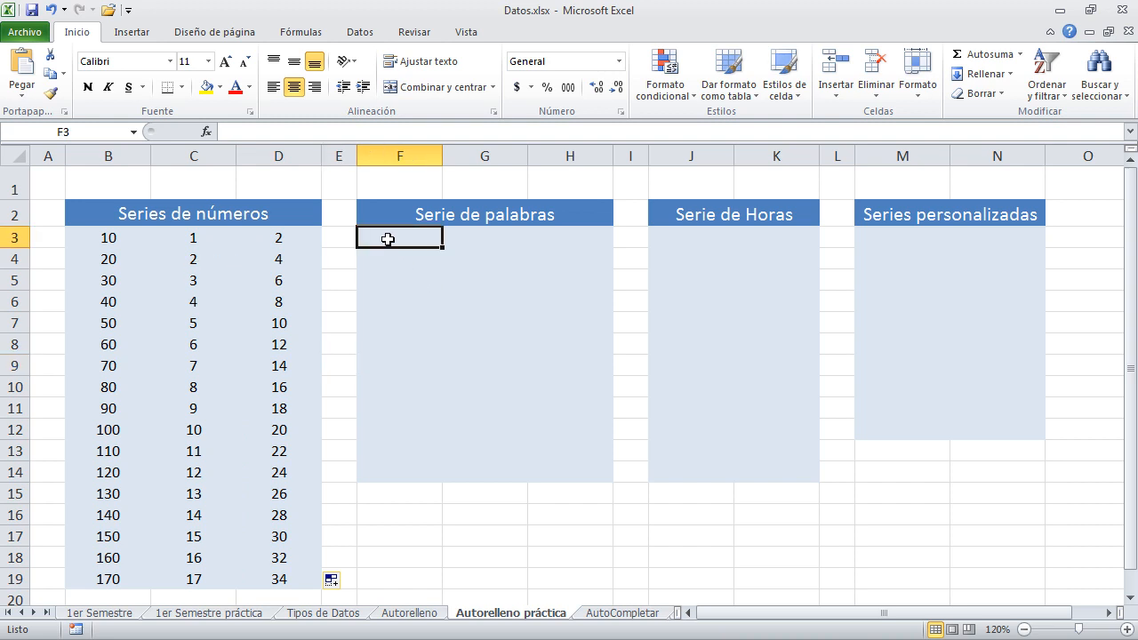
pyautogui.write('Lunes')
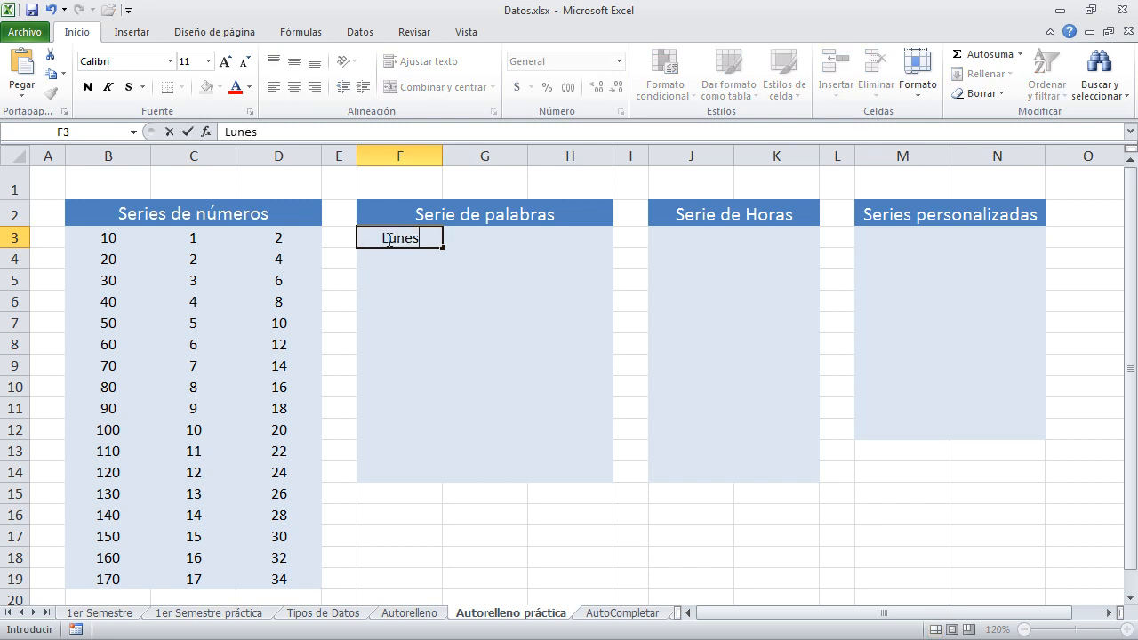
pyautogui.press('Return')
pyautogui.click(427, 239)
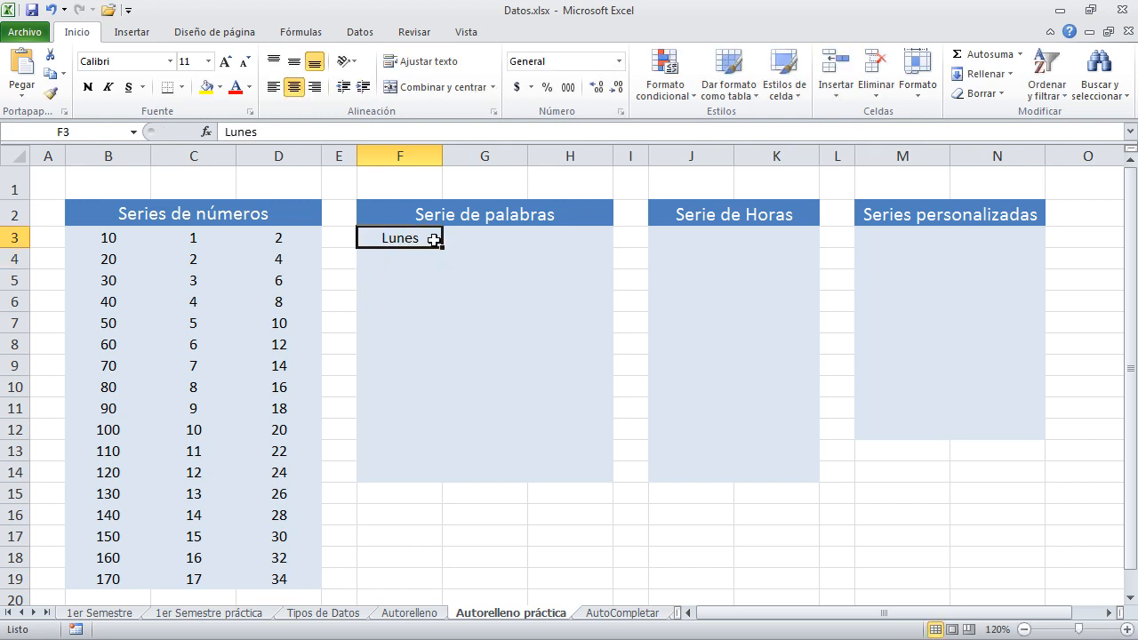
pyautogui.moveTo(442, 247); pyautogui.dragTo(434, 483)
pyautogui.click(453, 237)
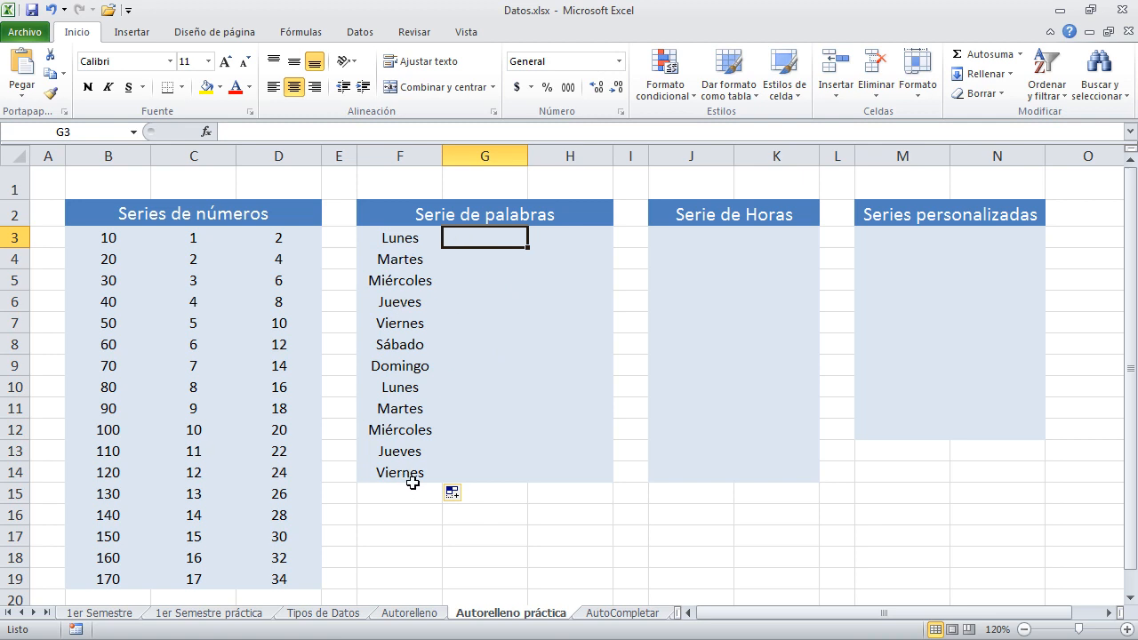
pyautogui.click(400, 260)
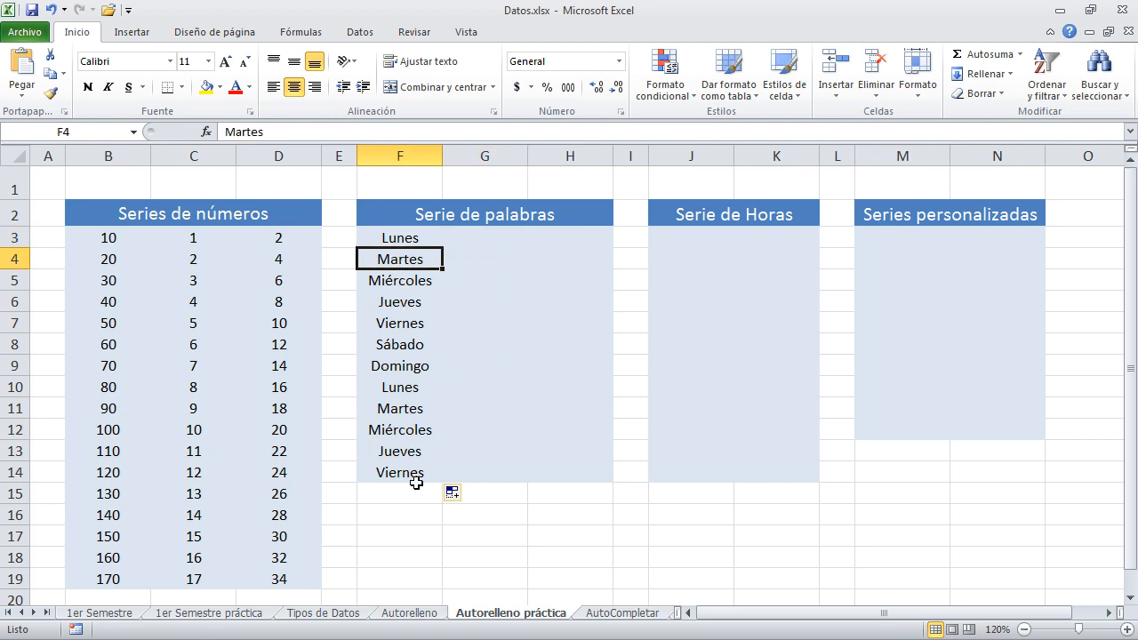
# Enter Enero in G3 and AutoFill the month series down to G14.
pyautogui.click(469, 238)
pyautogui.write('Enero')
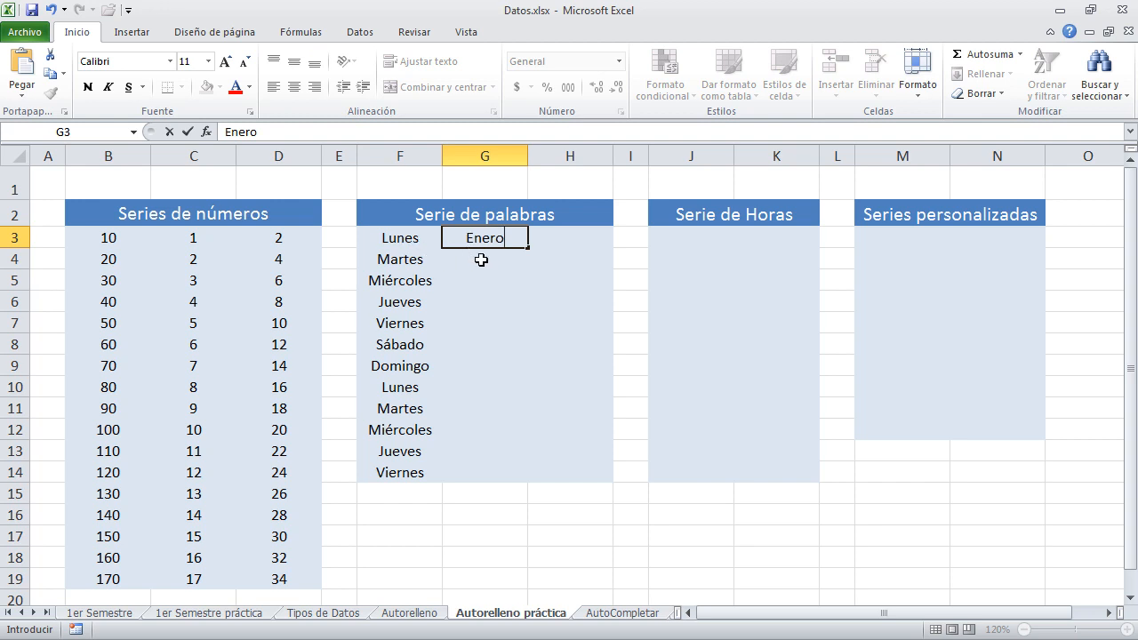
pyautogui.hotkey('ctrl', 'Return')
pyautogui.moveTo(528, 247); pyautogui.dragTo(529, 478)
# Enter the month abbreviation Ene in H3 and AutoFill it down to H14.
pyautogui.click(556, 238)
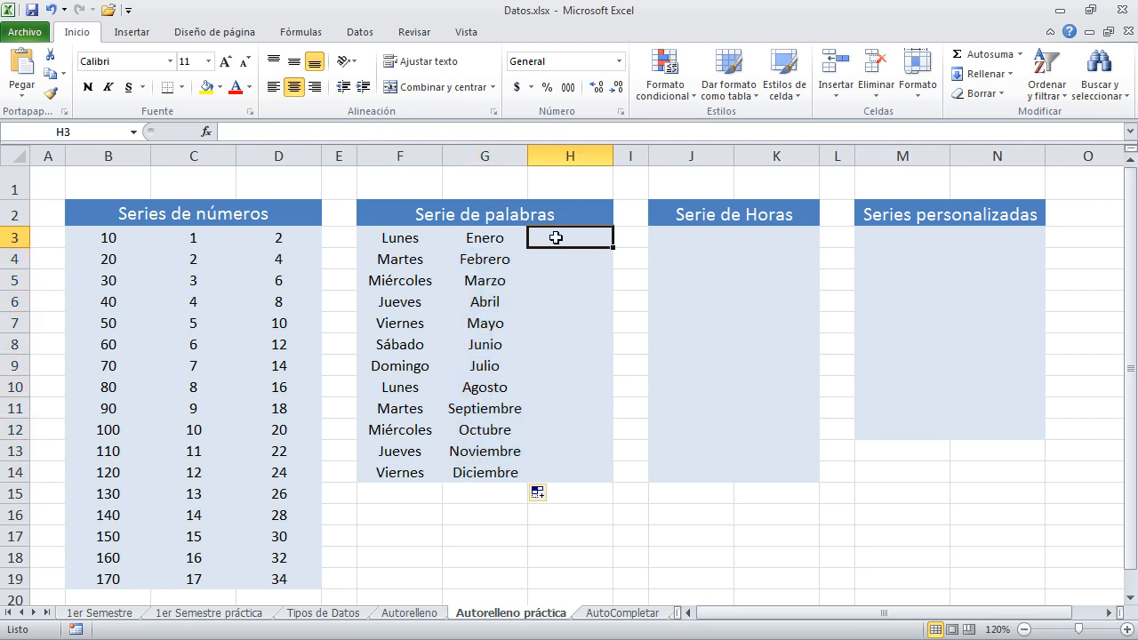
pyautogui.write('Ene')
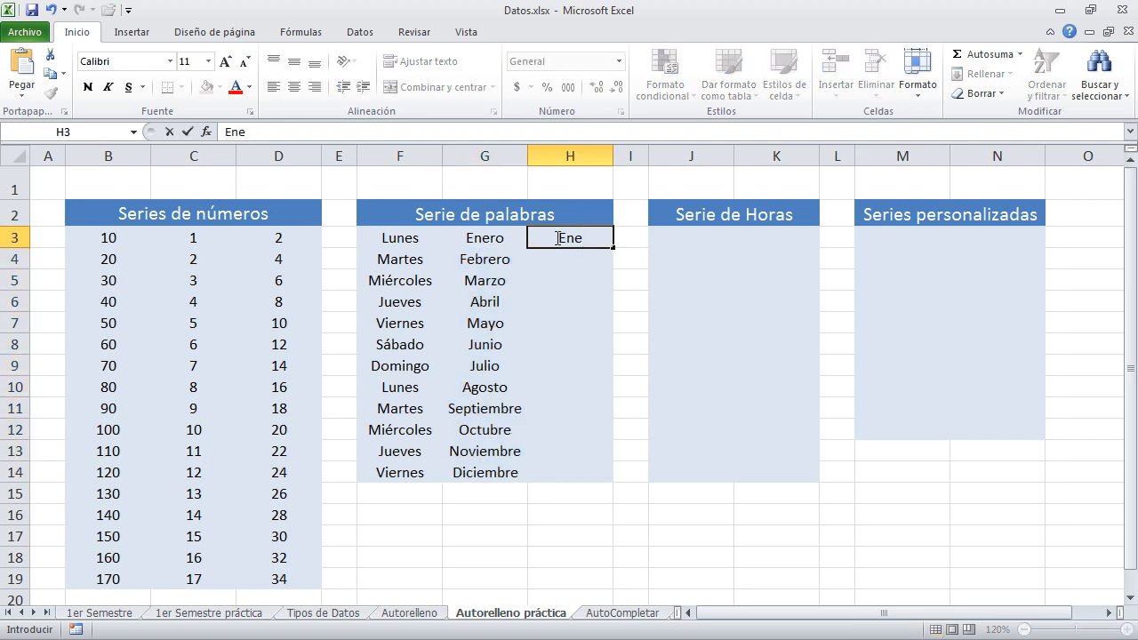
pyautogui.press('Return')
pyautogui.click(556, 238)
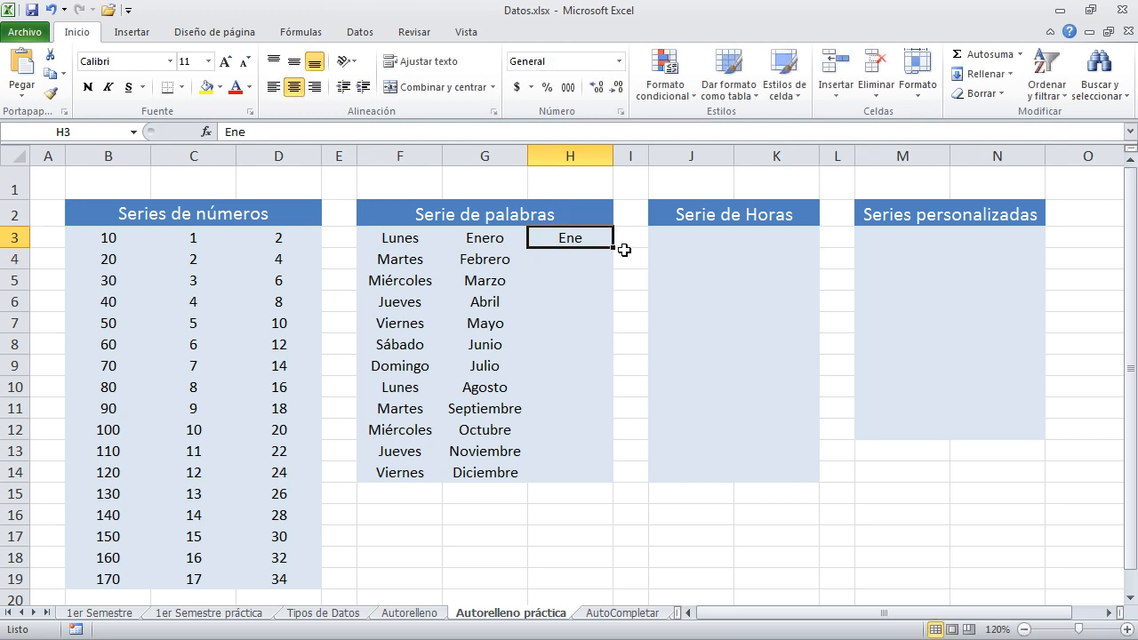
pyautogui.moveTo(613, 248); pyautogui.dragTo(575, 487)
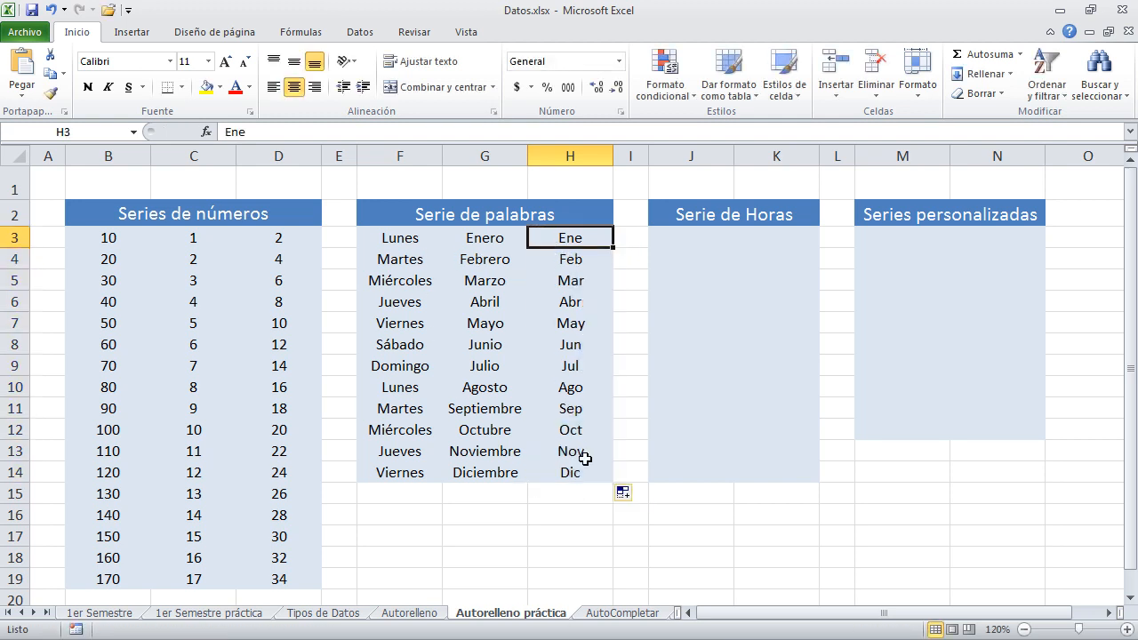
# Replace the contents of H3:H14 with an abbreviated weekday series AutoFilled from Dom in H3.
pyautogui.moveTo(578, 473); pyautogui.dragTo(581, 239)
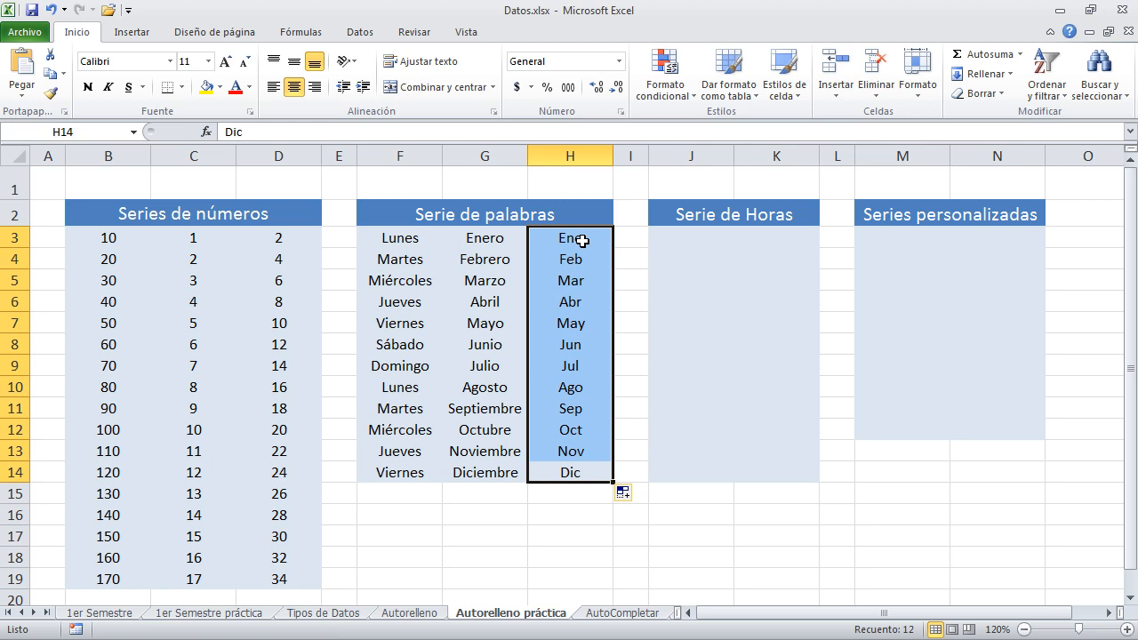
pyautogui.press('Delete')
pyautogui.click(578, 239)
pyautogui.write('Dom')
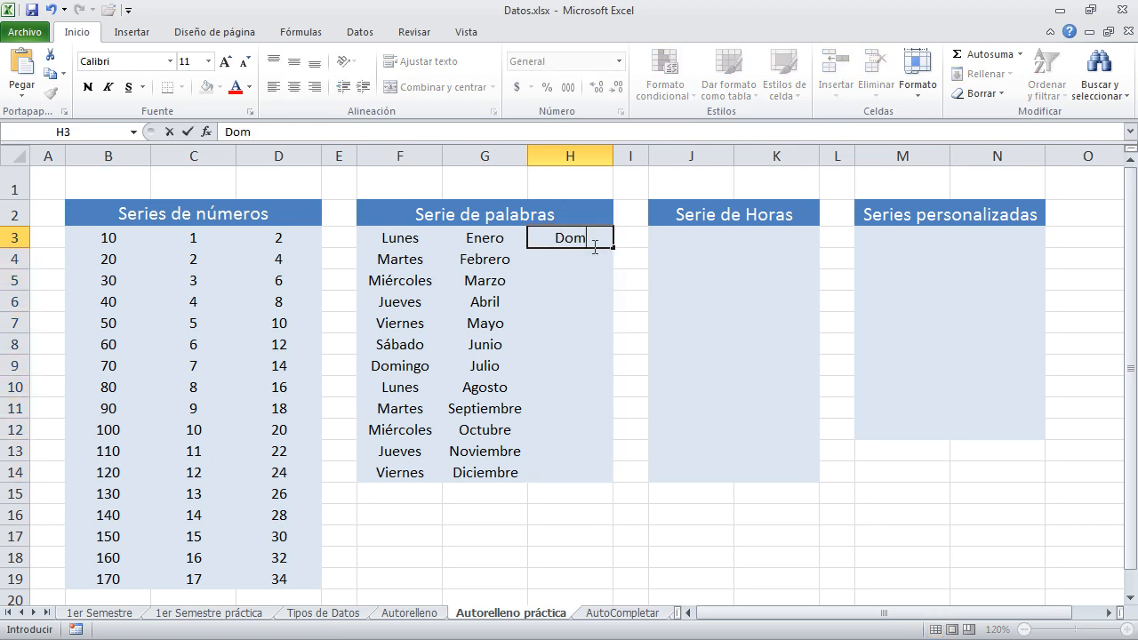
pyautogui.hotkey('ctrl', 'Return')
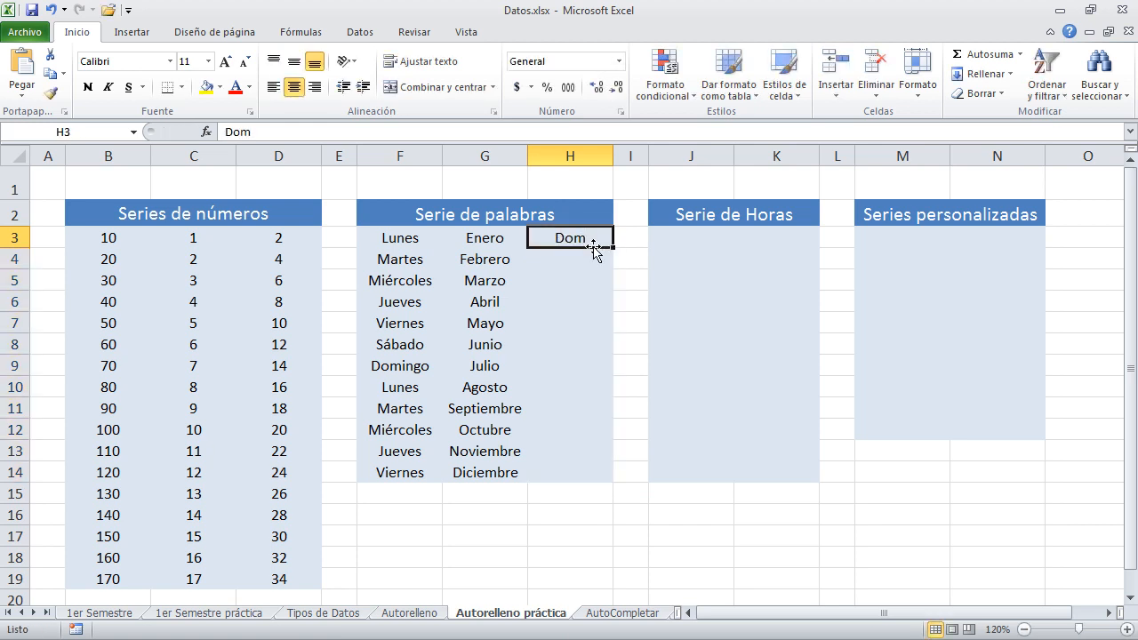
pyautogui.moveTo(613, 247); pyautogui.dragTo(598, 480)
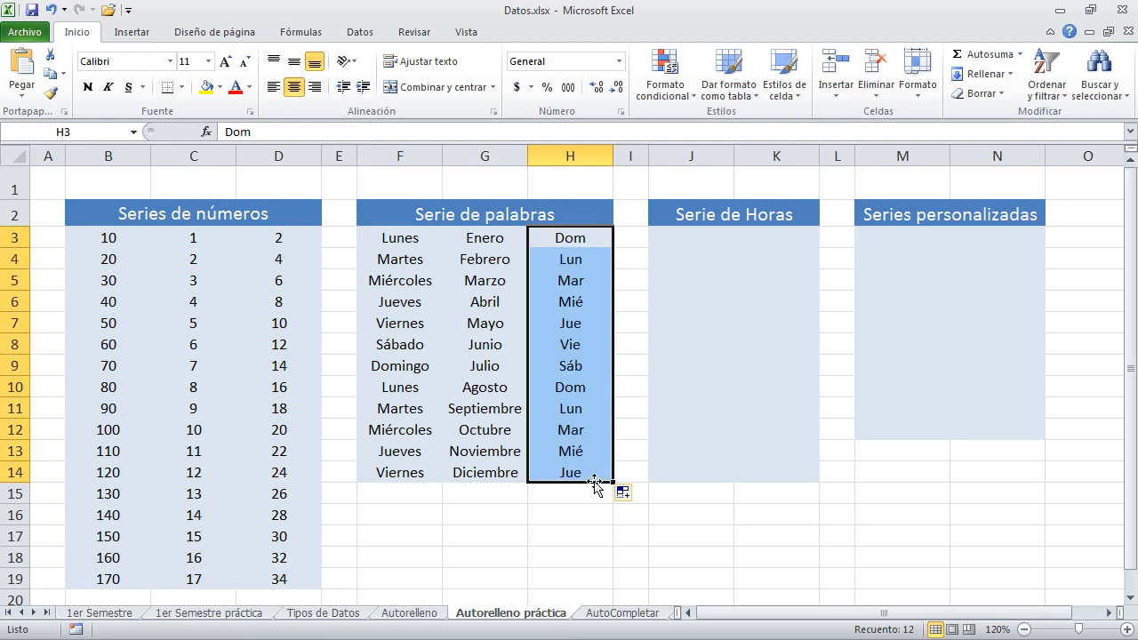
pyautogui.click(579, 258)
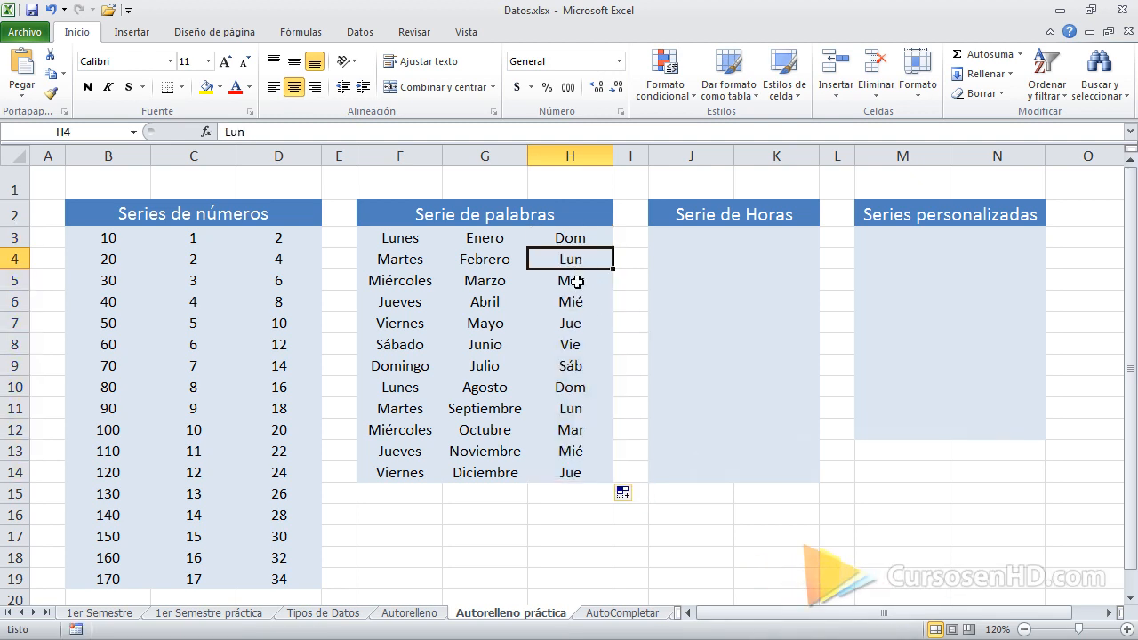
pyautogui.click(582, 320)
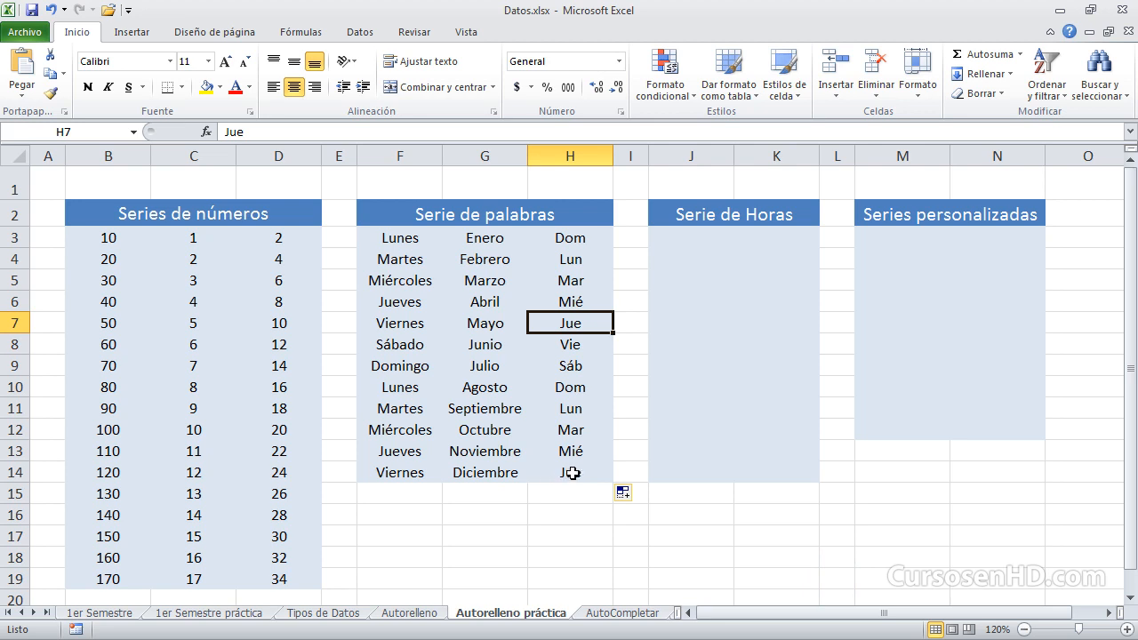
# Replace the contents of F3:F14 with a weekday series AutoFilled from Martes in F3.
pyautogui.click(412, 237)
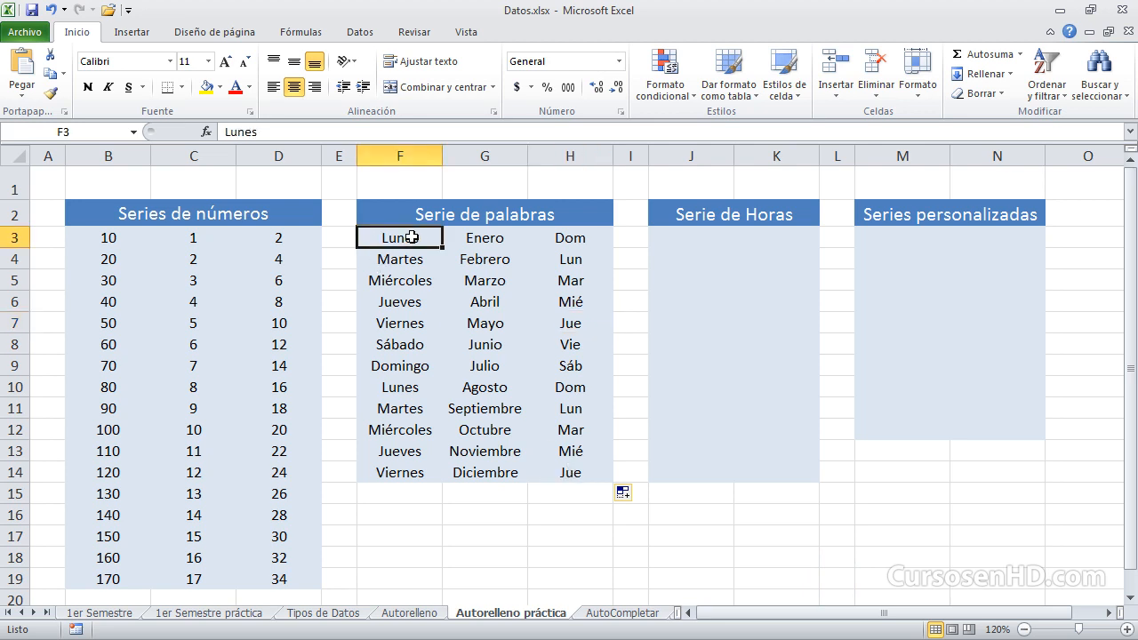
pyautogui.moveTo(415, 471); pyautogui.dragTo(394, 242)
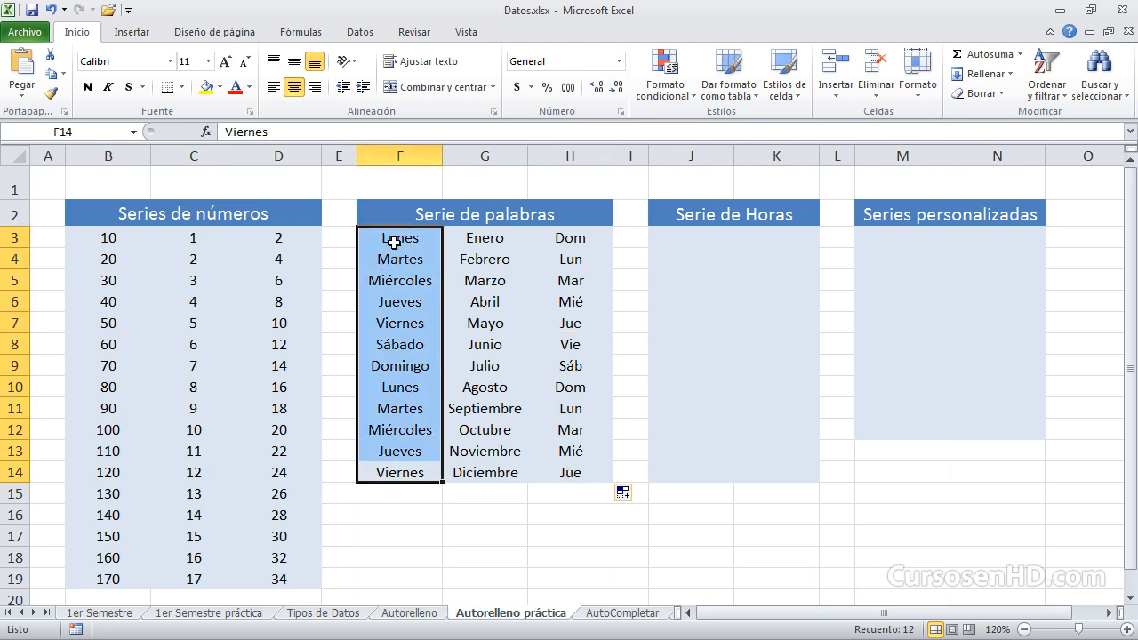
pyautogui.press('Delete')
pyautogui.click(395, 242)
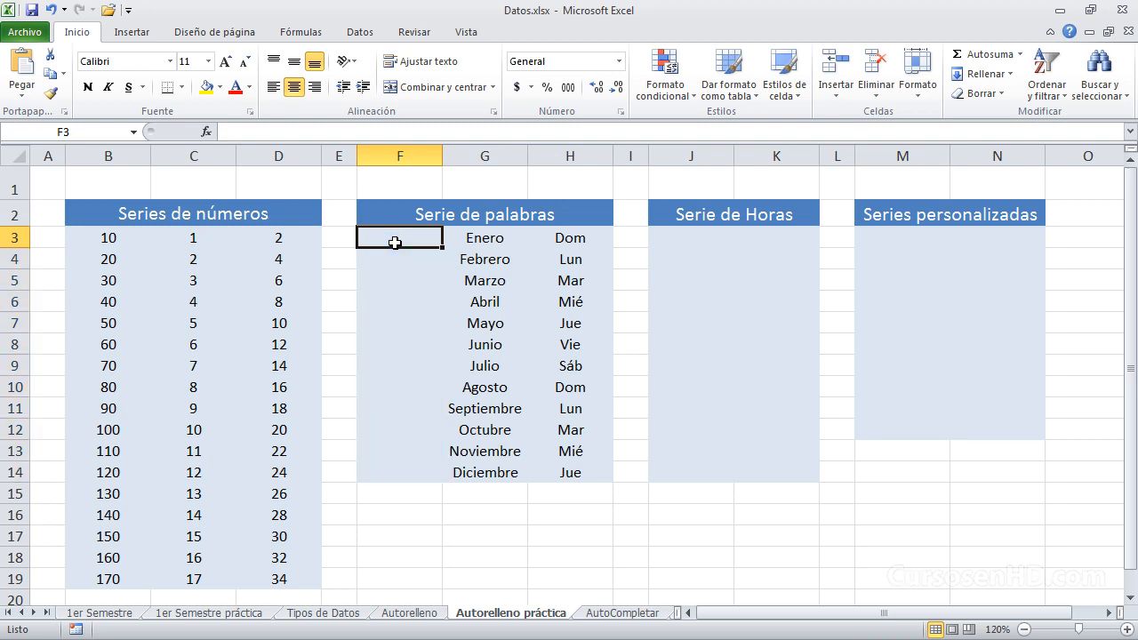
pyautogui.write('Martes')
pyautogui.hotkey('ctrl', 'Return')
pyautogui.moveTo(442, 249); pyautogui.dragTo(426, 478)
pyautogui.click(465, 304)
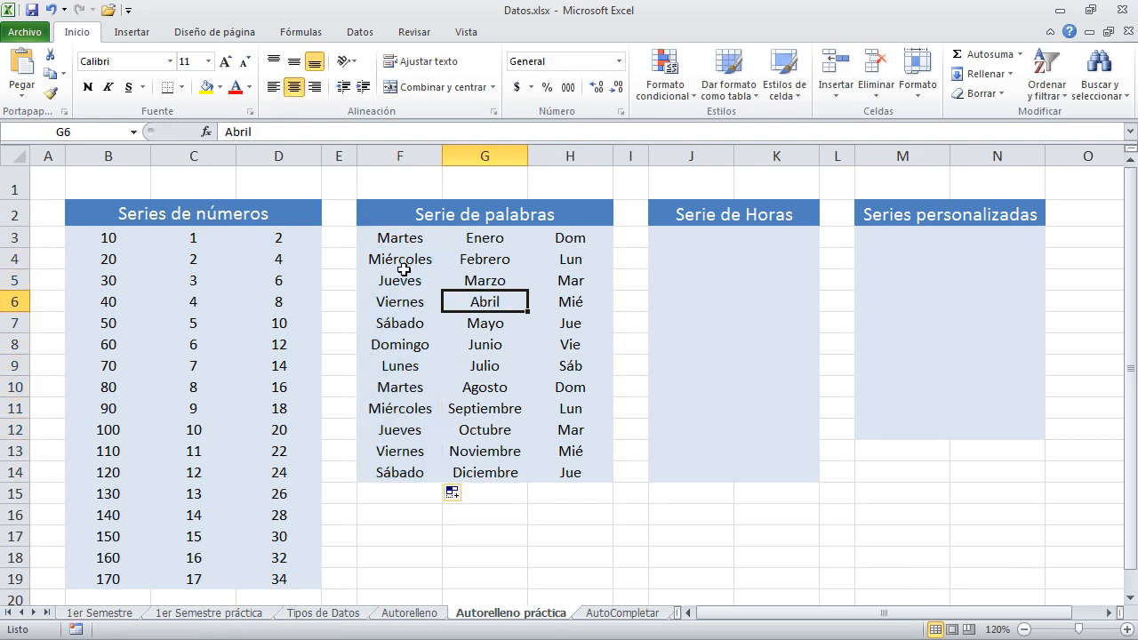
# Compare the starting values of the word series in F3:H14 with those of the number series in columns C and D.
pyautogui.click(391, 261)
pyautogui.click(391, 282)
pyautogui.click(387, 306)
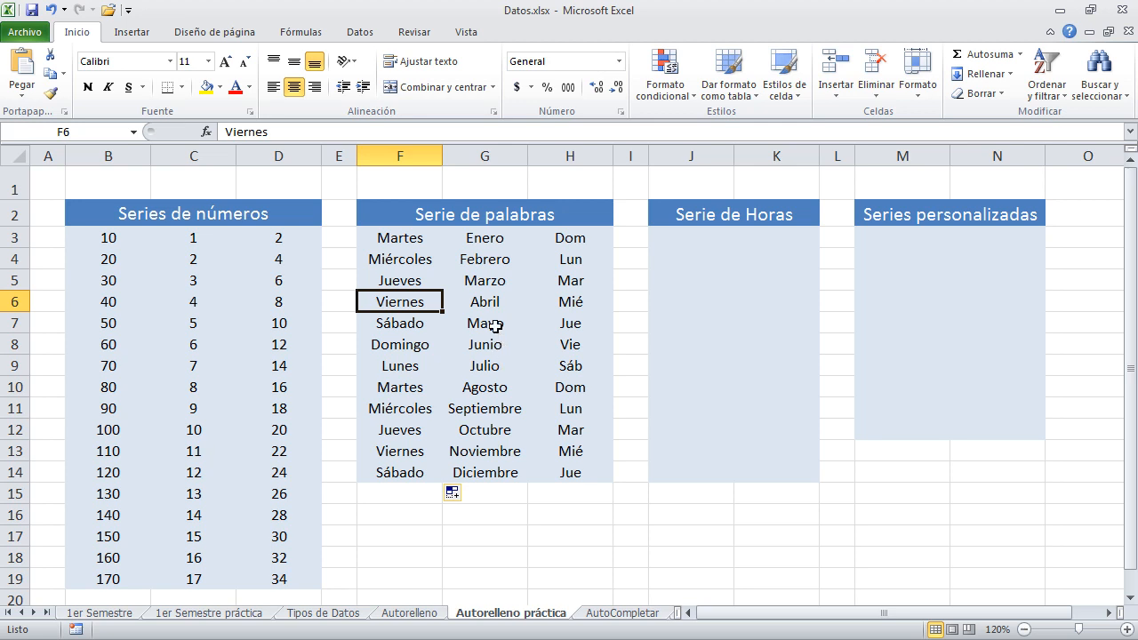
pyautogui.click(408, 241)
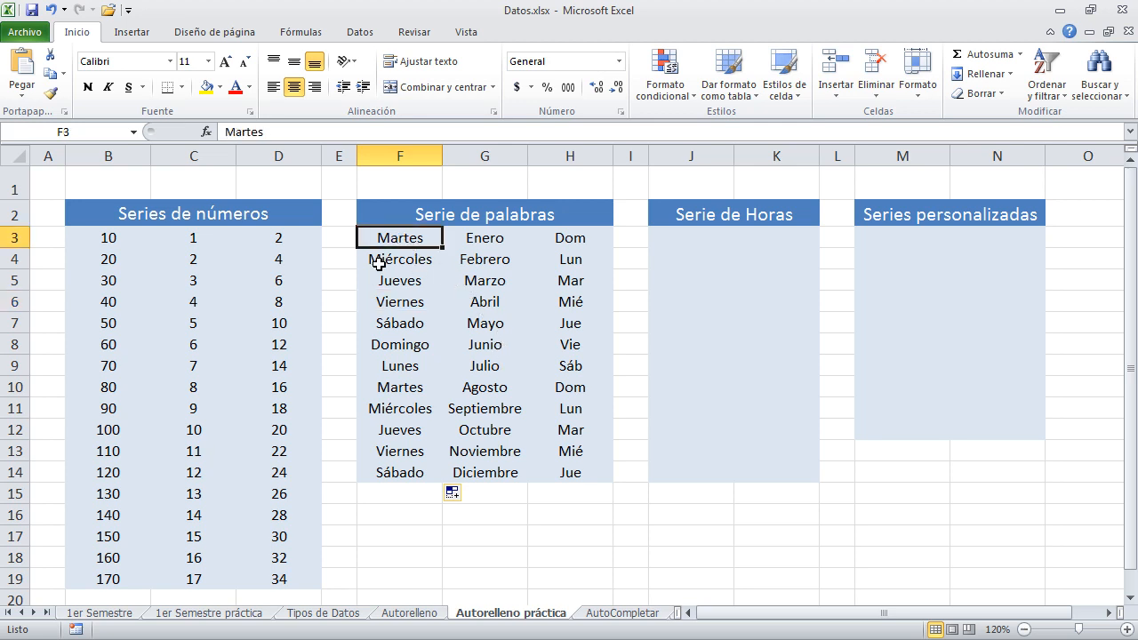
pyautogui.moveTo(278, 238); pyautogui.dragTo(287, 259)
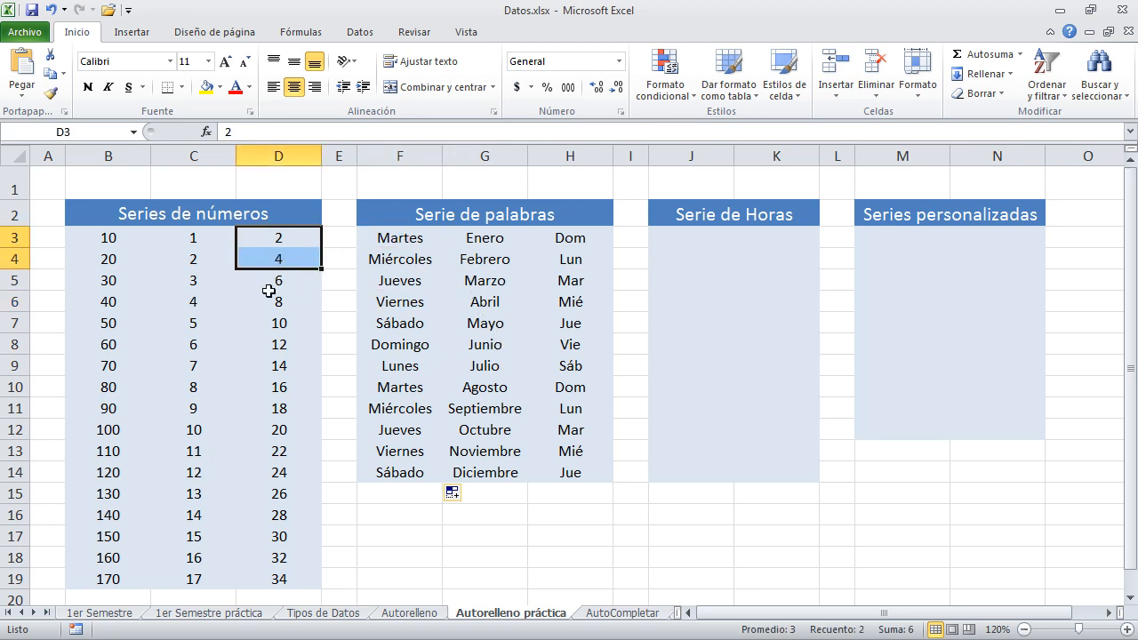
pyautogui.click(565, 257)
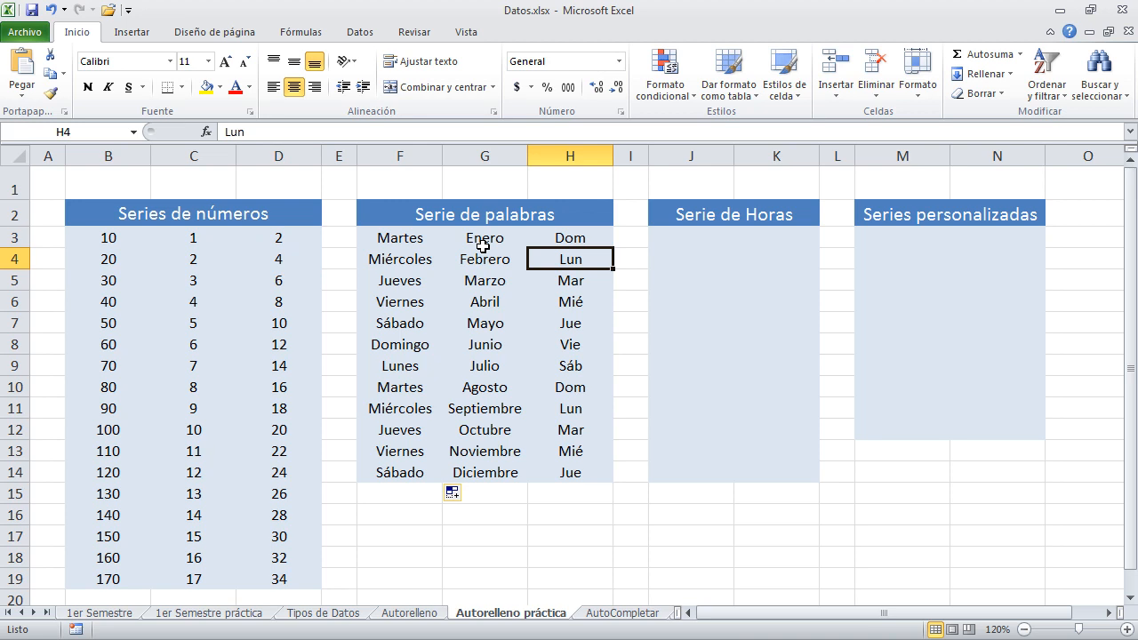
pyautogui.moveTo(288, 258); pyautogui.dragTo(287, 243)
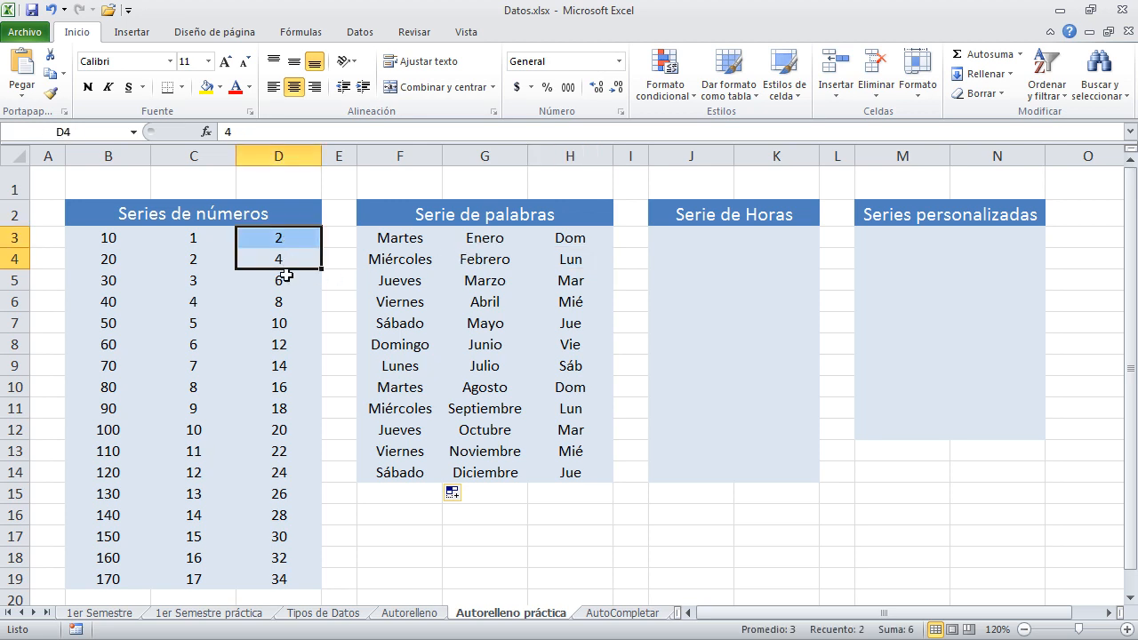
pyautogui.click(204, 240)
pyautogui.click(201, 450)
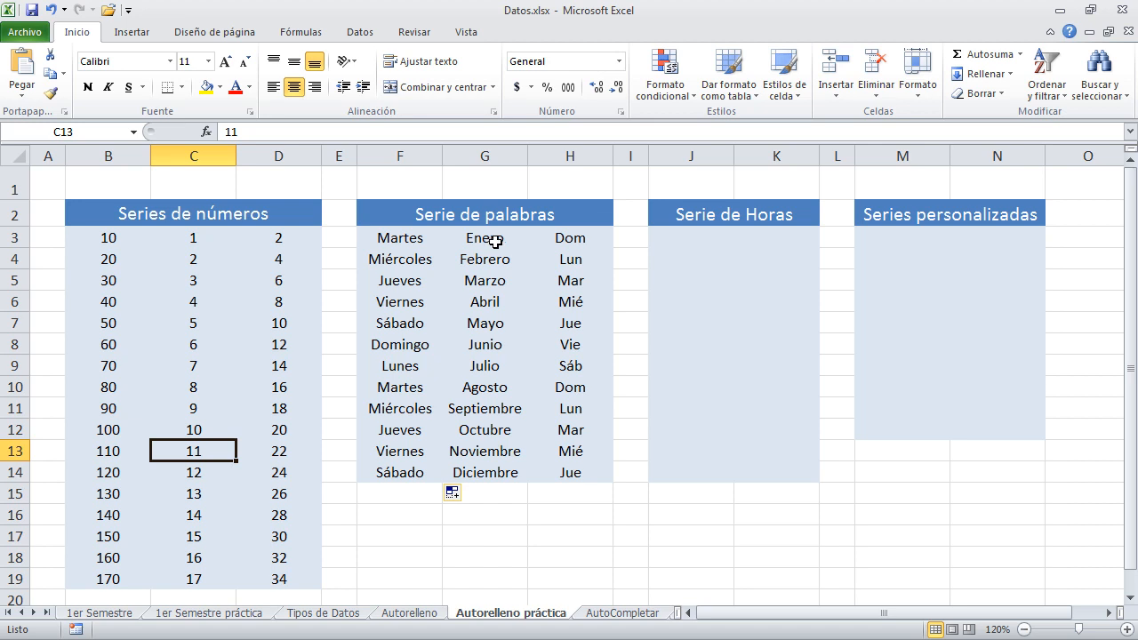
pyautogui.moveTo(412, 240); pyautogui.dragTo(597, 468)
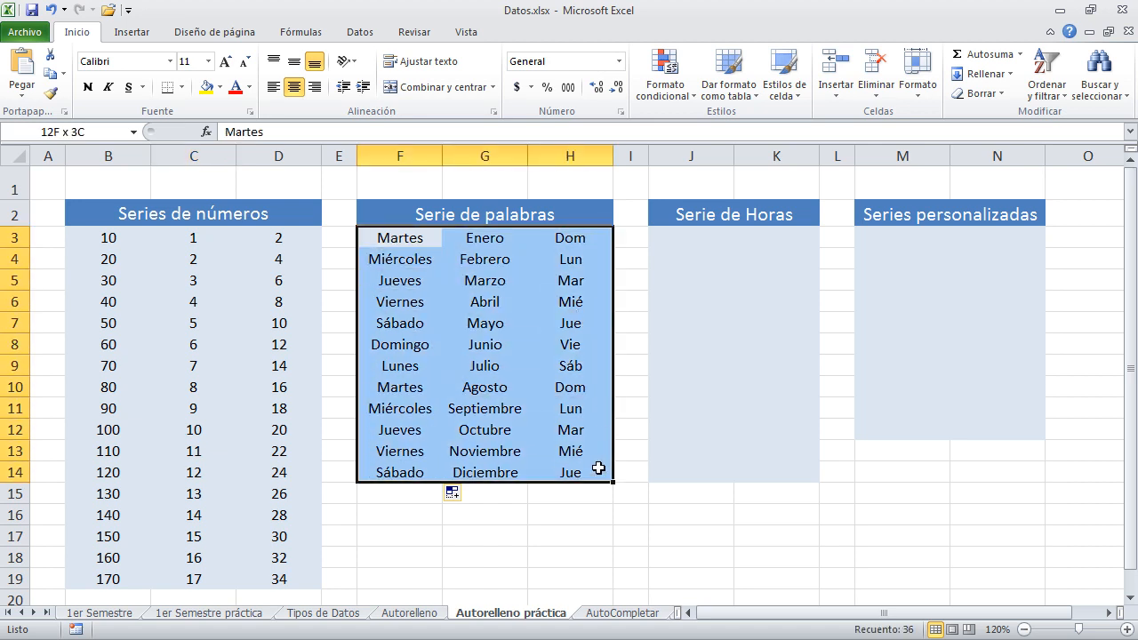
pyautogui.click(549, 509)
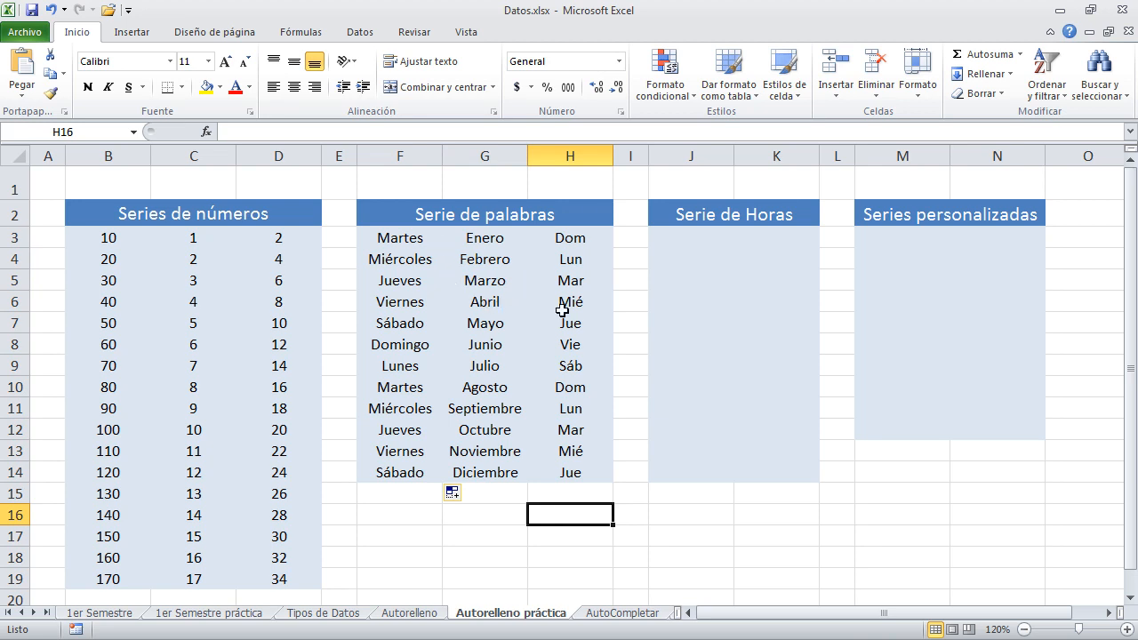
pyautogui.click(424, 239)
pyautogui.click(583, 536)
pyautogui.moveTo(628, 497); pyautogui.dragTo(626, 557)
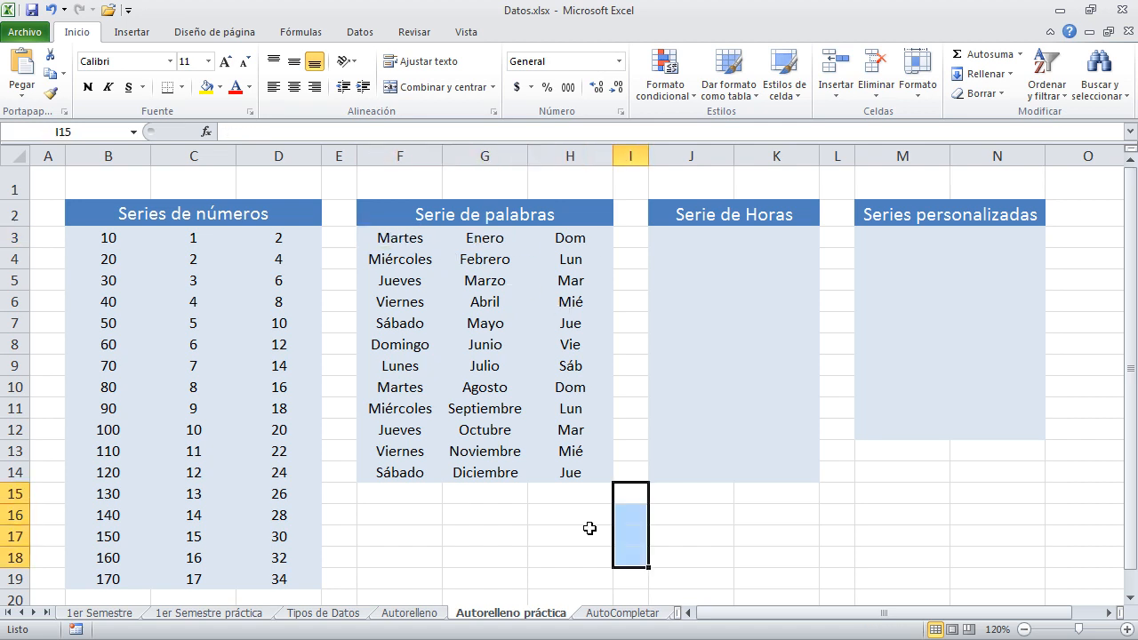
pyautogui.click(623, 262)
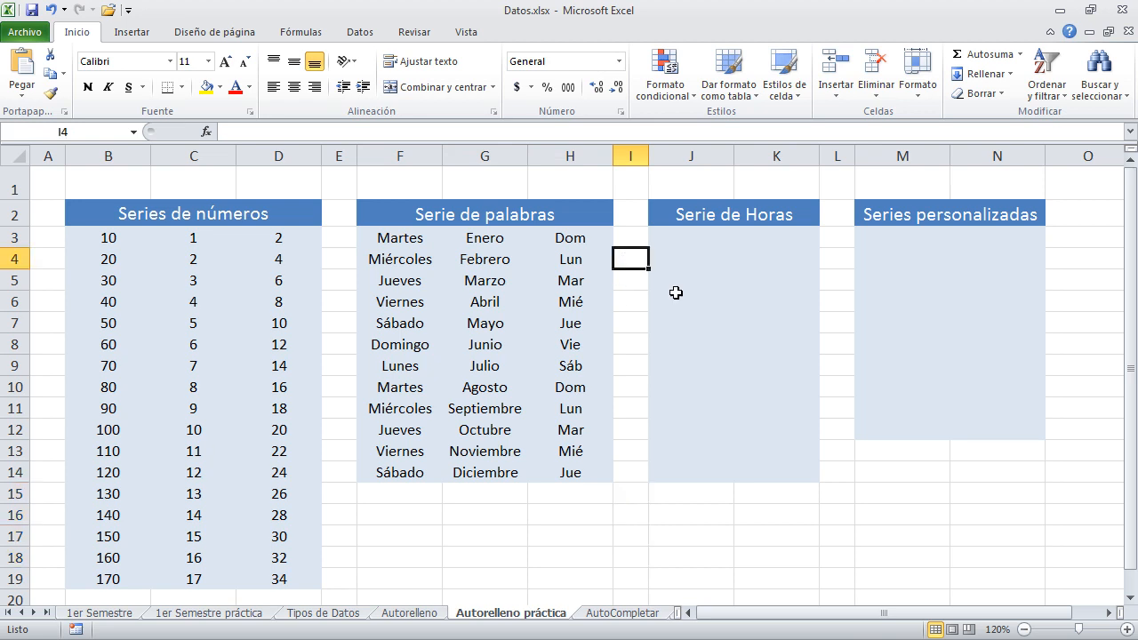
# Enter Uno in I4 and Dos in I5, and AutoFill the pair down to I14.
pyautogui.write('Uno')
pyautogui.press('Return')
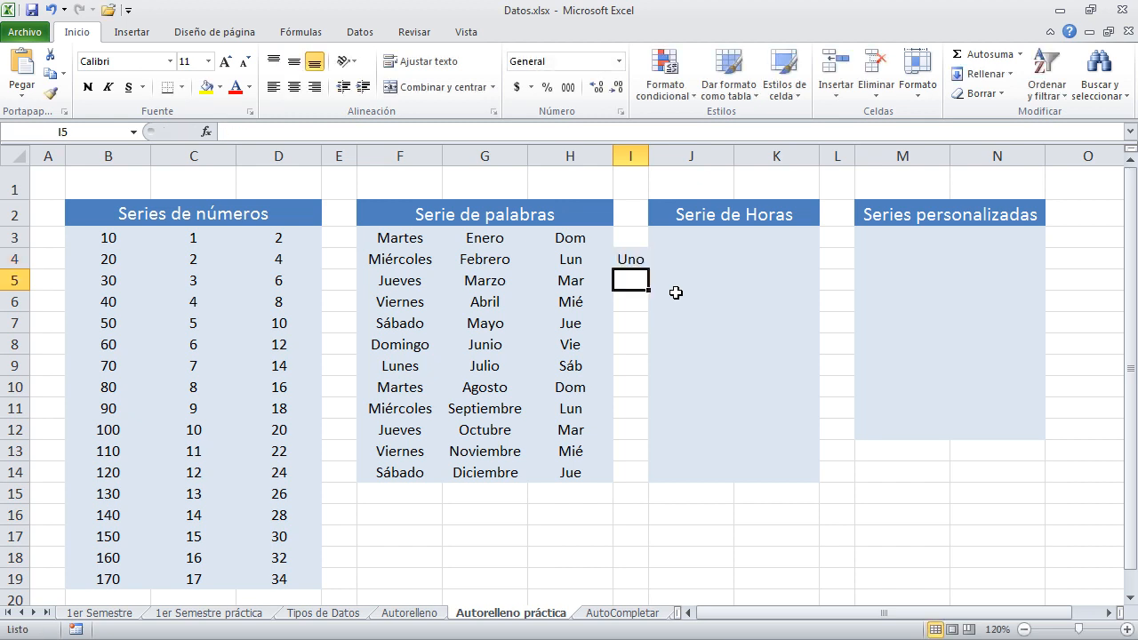
pyautogui.write('Dos')
pyautogui.press('Return')
pyautogui.moveTo(639, 260)
pyautogui.mouseDown()
pyautogui.moveTo(652, 480)
pyautogui.moveTo(630, 260)
pyautogui.mouseUp()
pyautogui.click(751, 523)
pyautogui.click(631, 472)
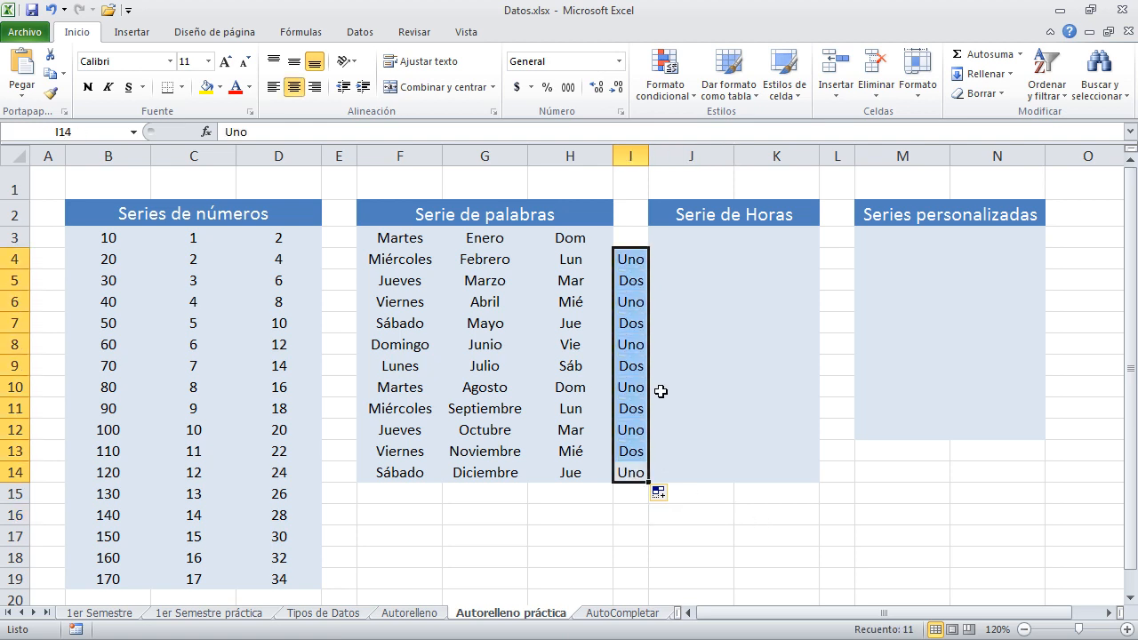
# Clear the trial word series in I4:I14 and undo its entry and fill to restore column I's original formatting.
pyautogui.press('Delete')
pyautogui.click(626, 520)
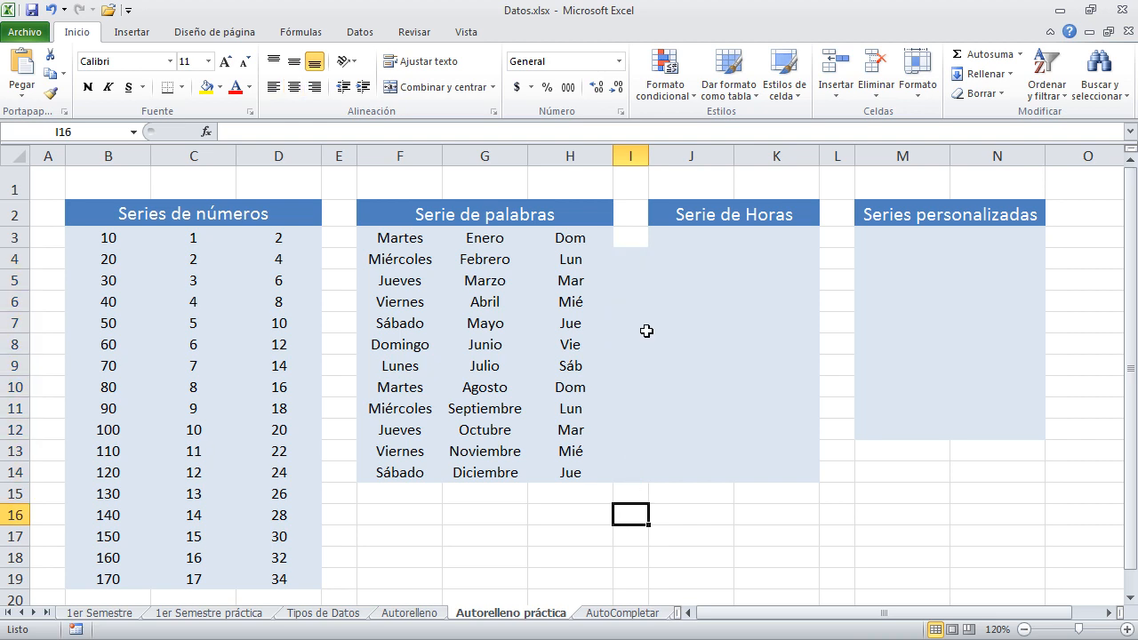
pyautogui.hotkey('ctrl', 'z')
pyautogui.hotkey('ctrl', 'z')
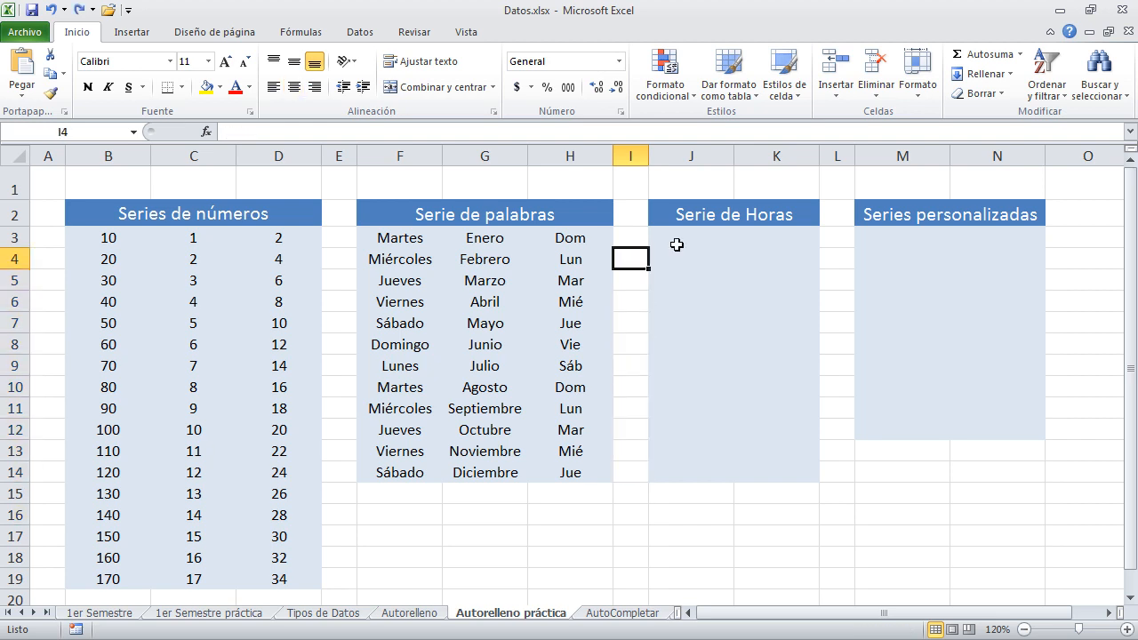
# Enter the time 10:40 in J3 and AutoFill it down to J14.
pyautogui.click(679, 246)
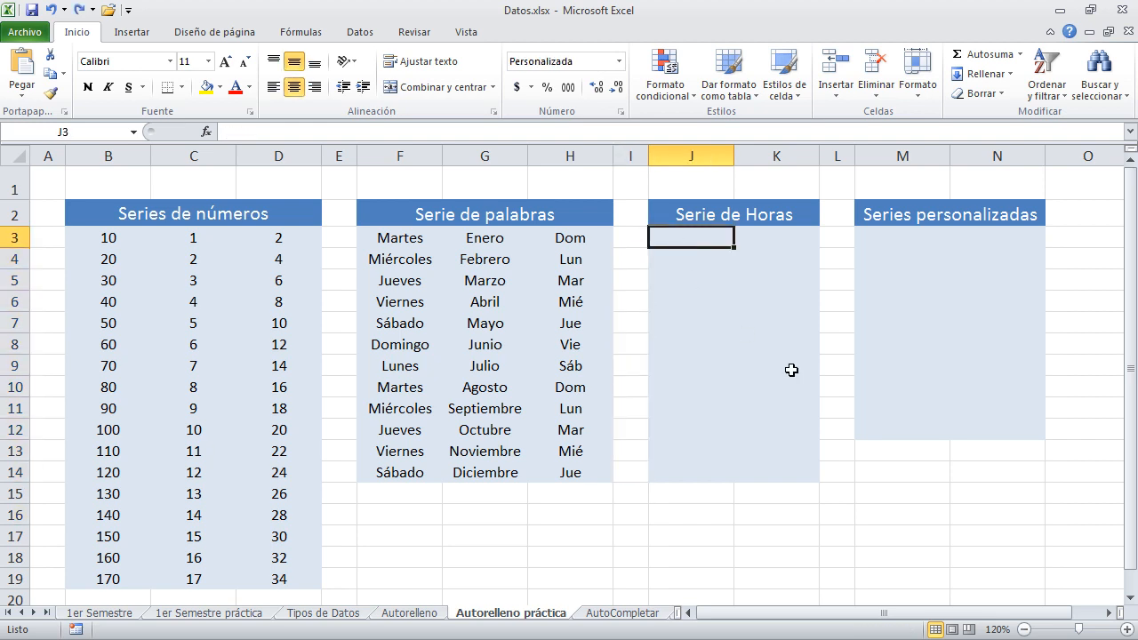
pyautogui.write('10')
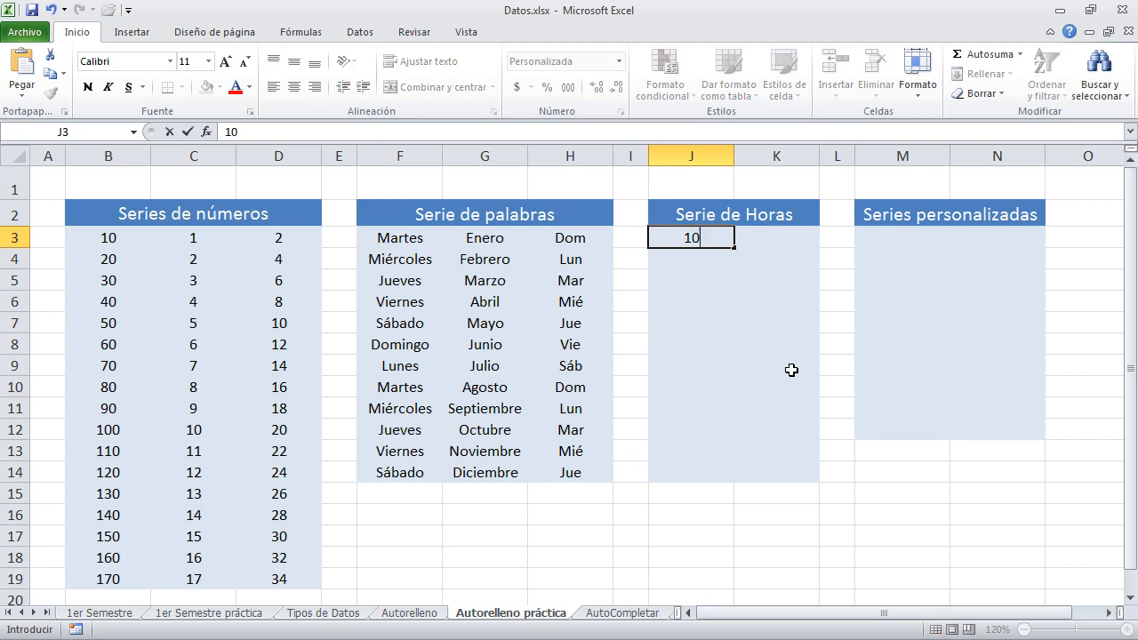
pyautogui.write(':40')
pyautogui.hotkey('ctrl', 'Return')
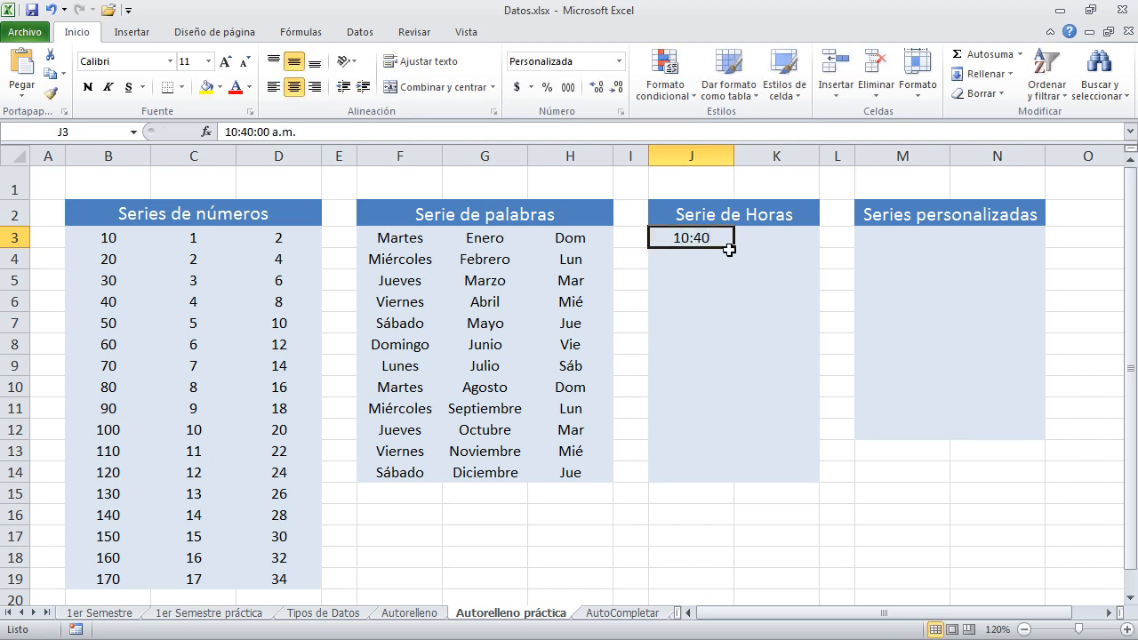
pyautogui.moveTo(734, 247); pyautogui.dragTo(737, 475)
pyautogui.click(757, 236)
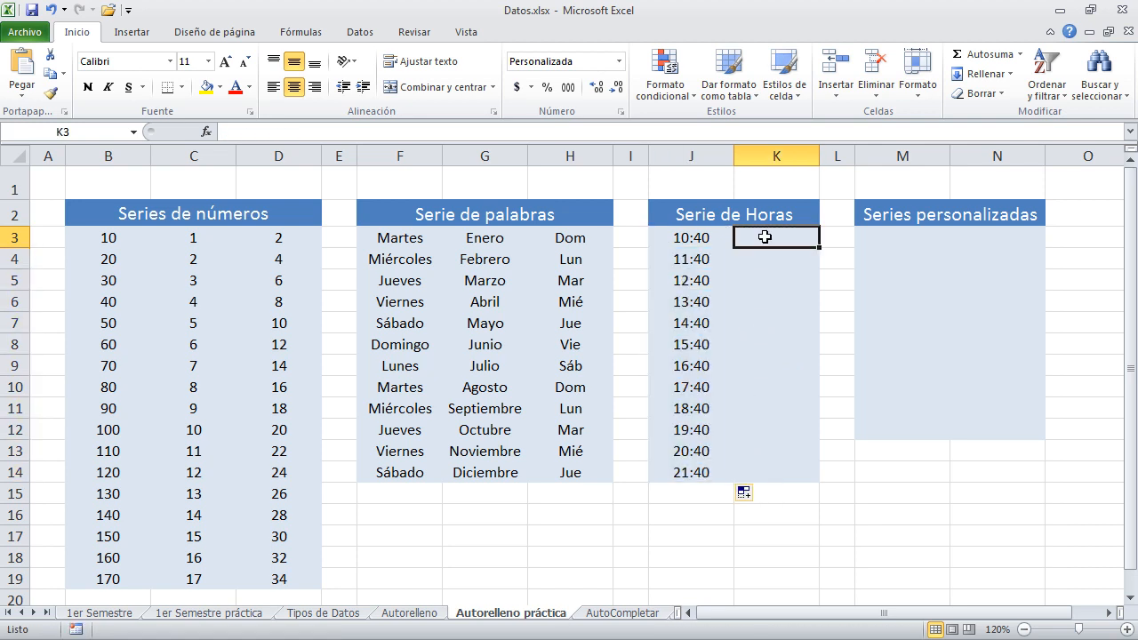
# Clear the filled times in J4:J14, keeping only the starting time in J3.
pyautogui.click(690, 245)
pyautogui.click(712, 259)
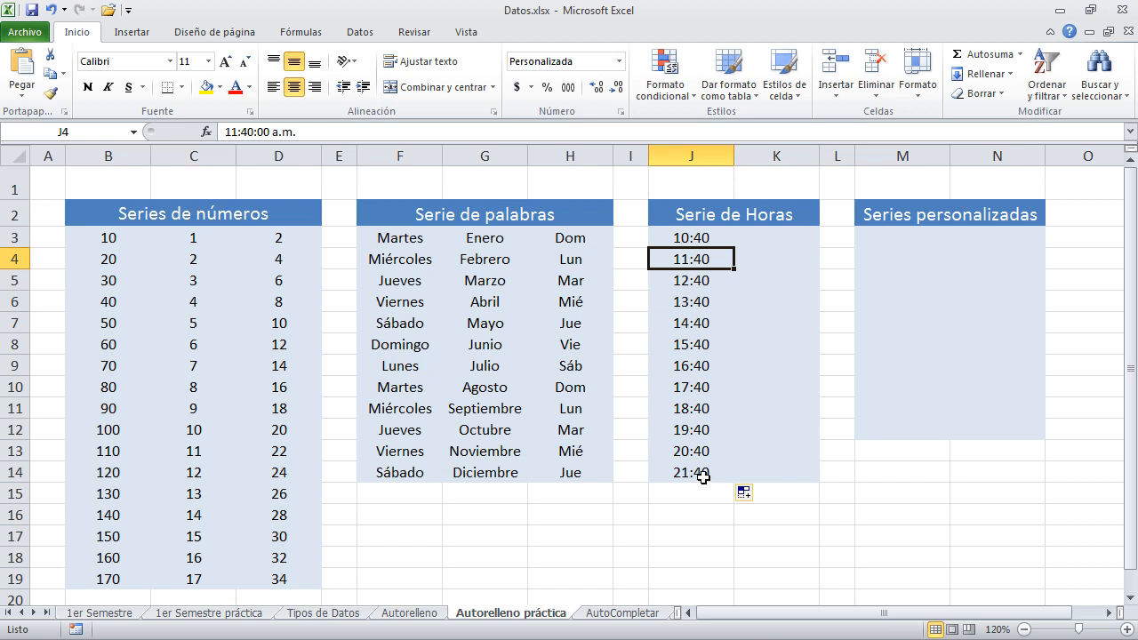
pyautogui.moveTo(702, 472); pyautogui.dragTo(699, 258)
pyautogui.press('Delete')
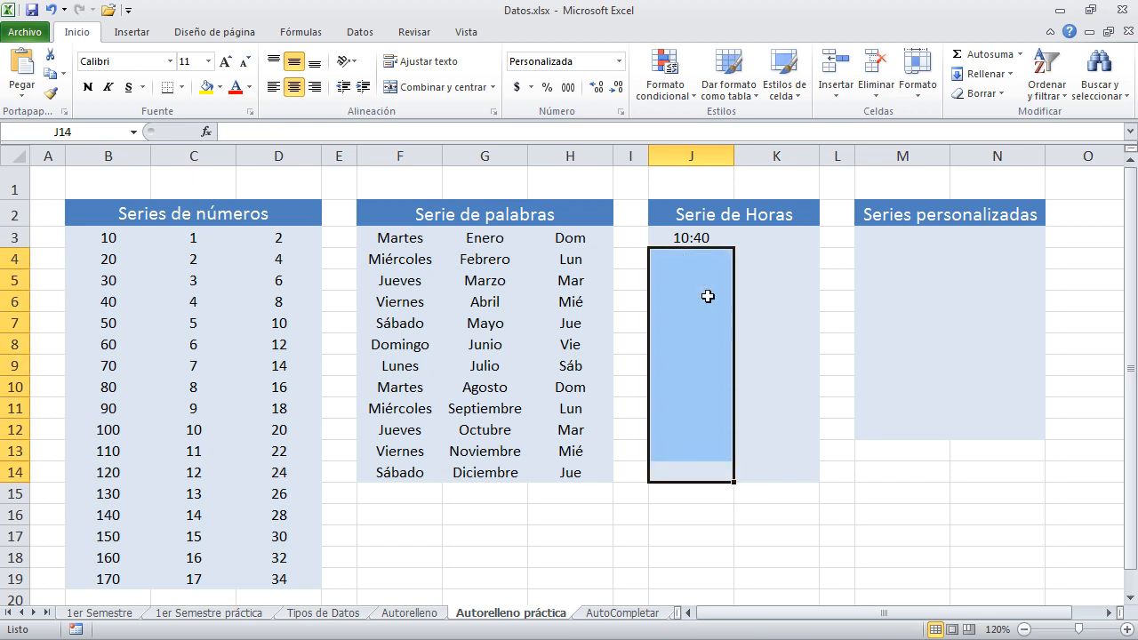
# Enter 10:45 in J4 and AutoFill J3:J4 down to J14 as a series in five-minute increments.
pyautogui.click(701, 262)
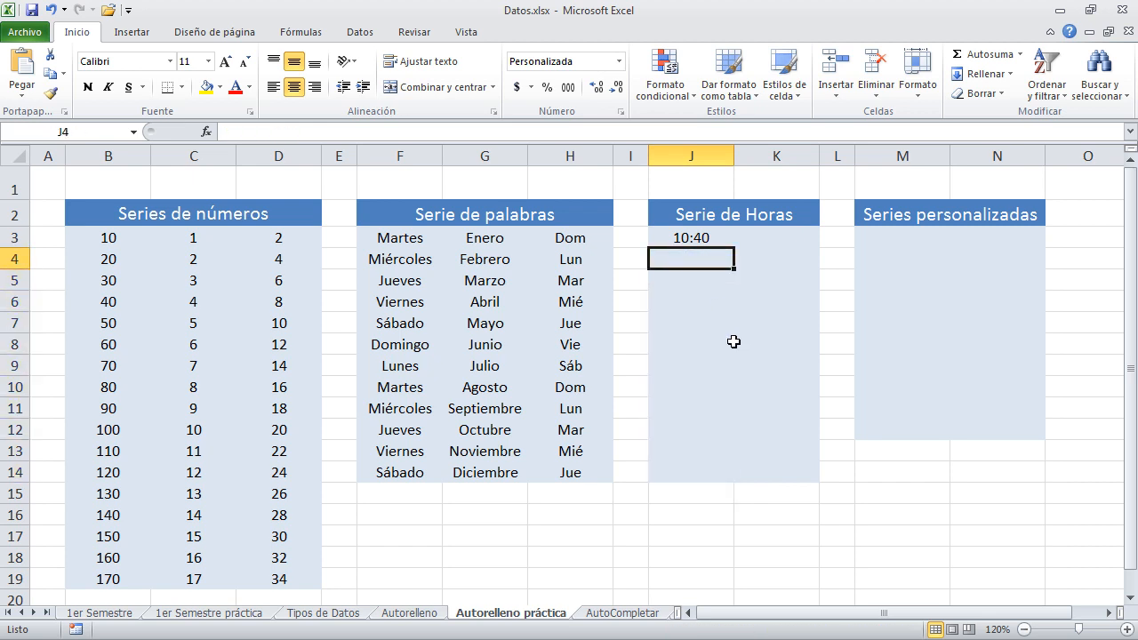
pyautogui.write('10')
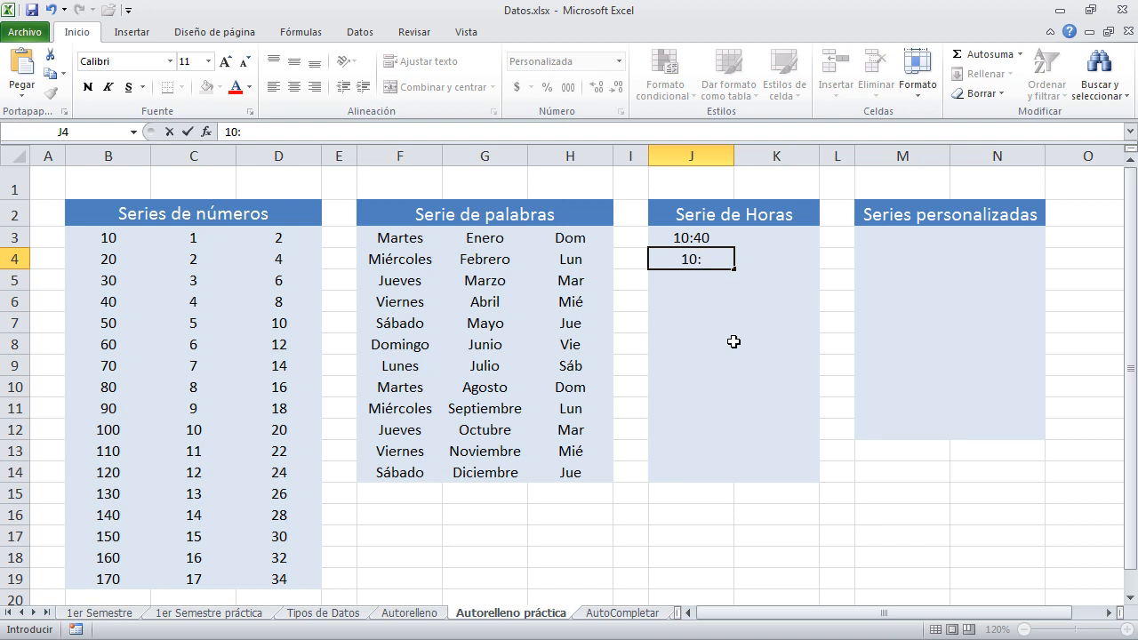
pyautogui.write(':45')
pyautogui.press('Return')
pyautogui.click(719, 236)
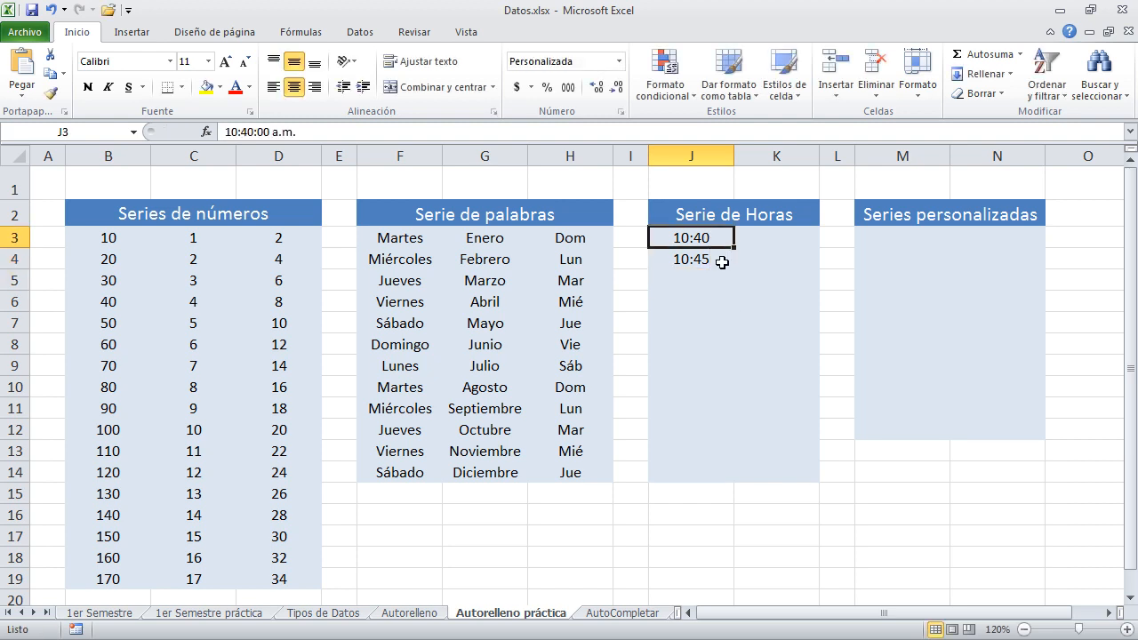
pyautogui.moveTo(724, 257); pyautogui.dragTo(734, 476)
pyautogui.click(800, 349)
pyautogui.click(716, 284)
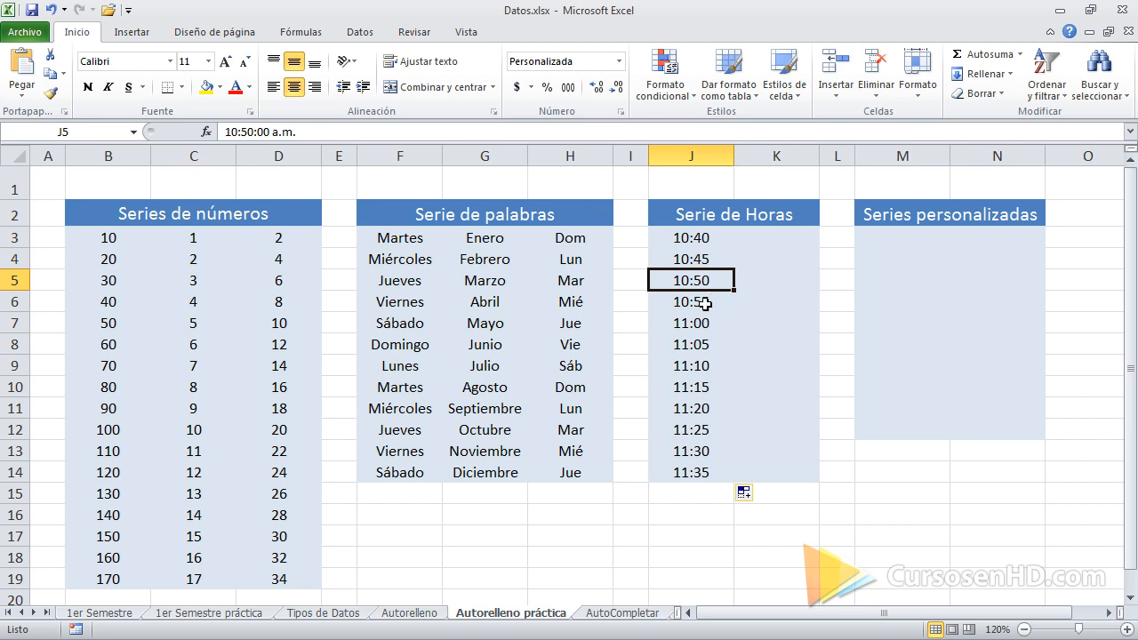
pyautogui.click(699, 304)
pyautogui.click(717, 329)
pyautogui.click(691, 347)
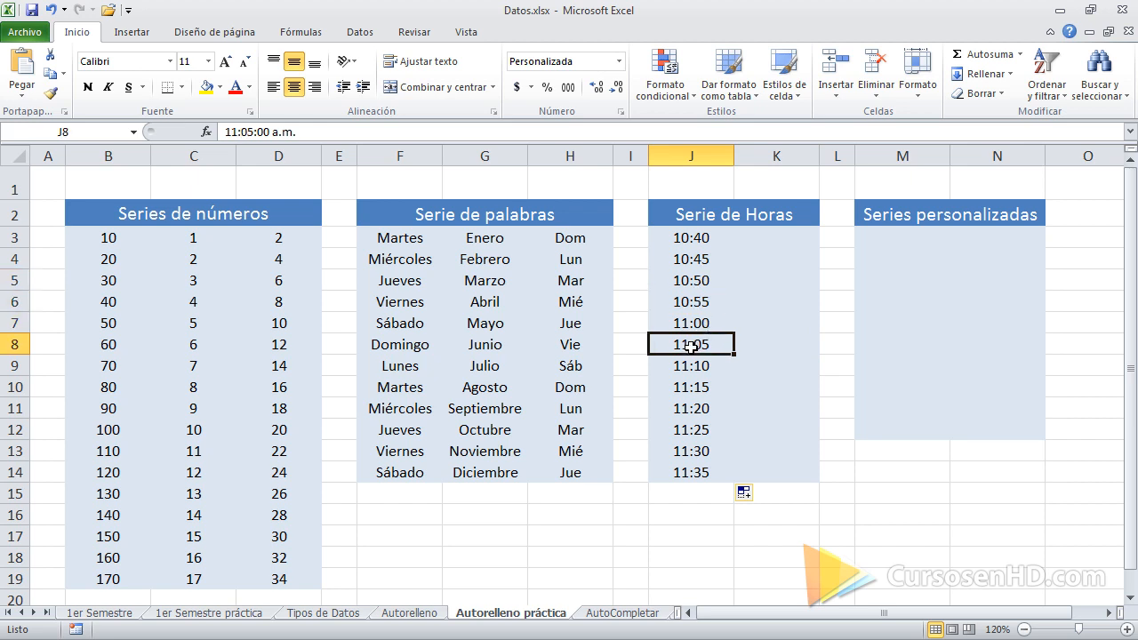
pyautogui.click(701, 260)
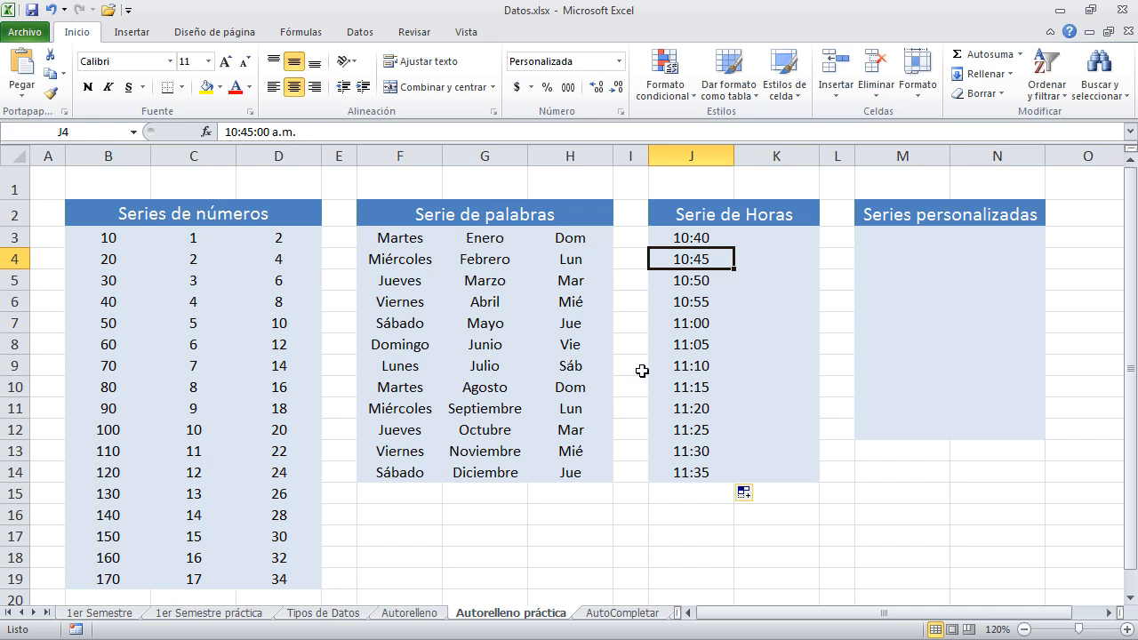
# Enter the time 10:00 in K3 and AutoFill it down to K14 as an hourly series.
pyautogui.click(747, 238)
pyautogui.write('10:00')
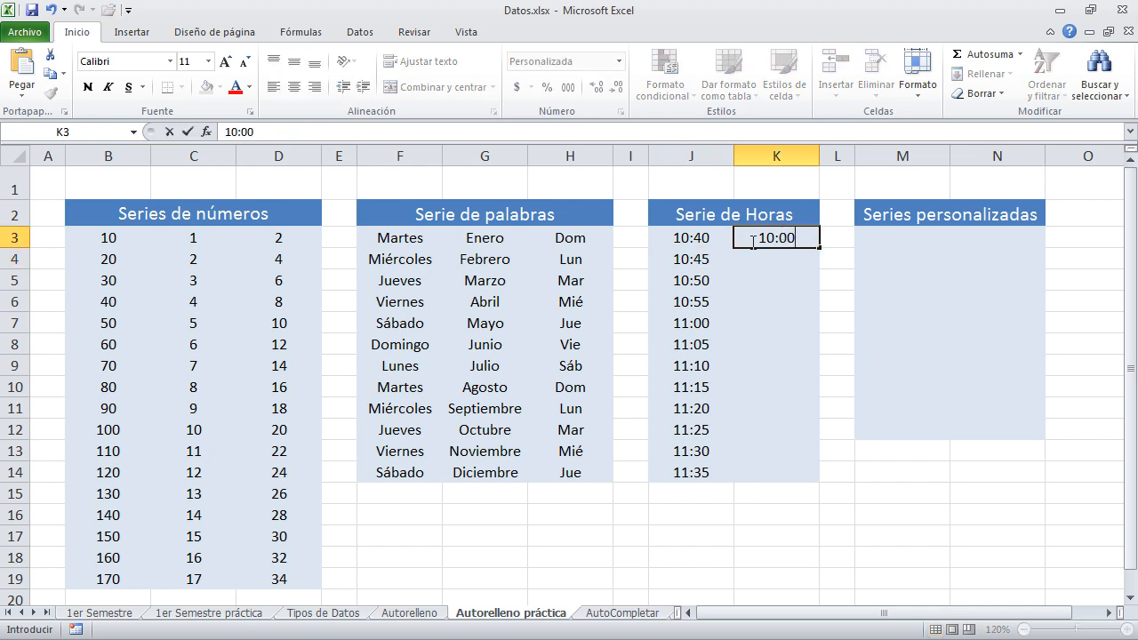
pyautogui.hotkey('ctrl', 'Return')
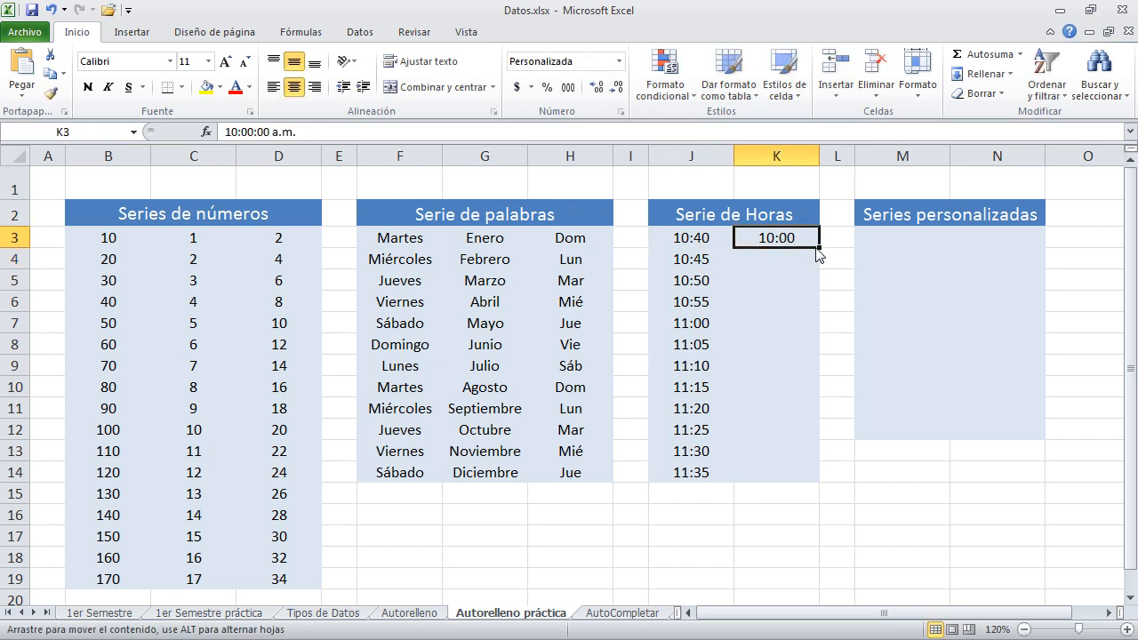
pyautogui.moveTo(818, 249); pyautogui.dragTo(816, 477)
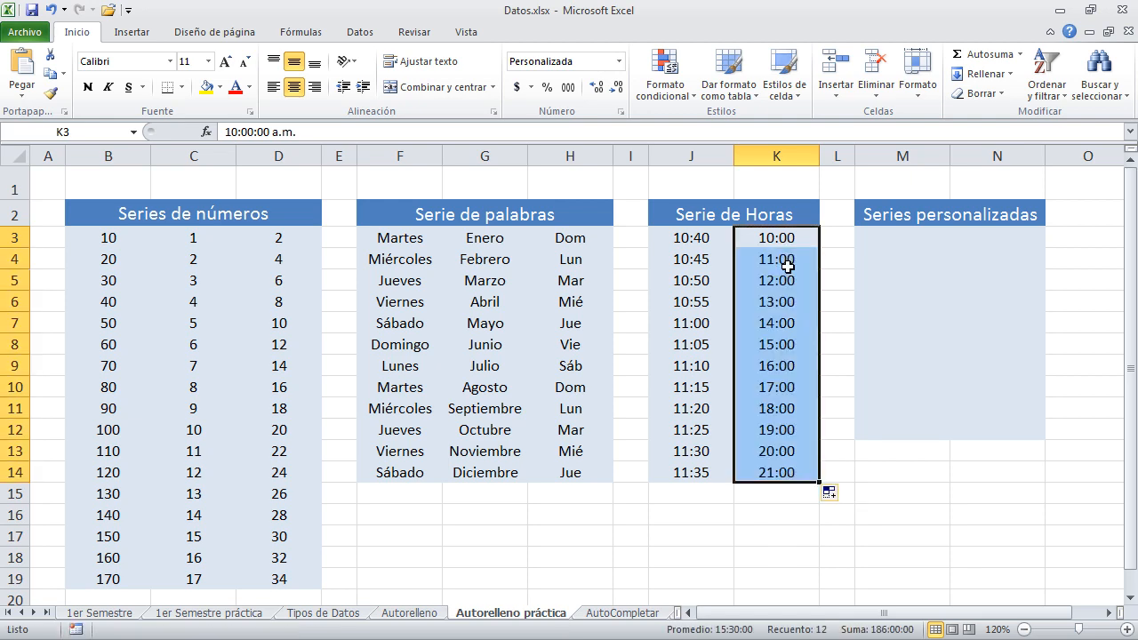